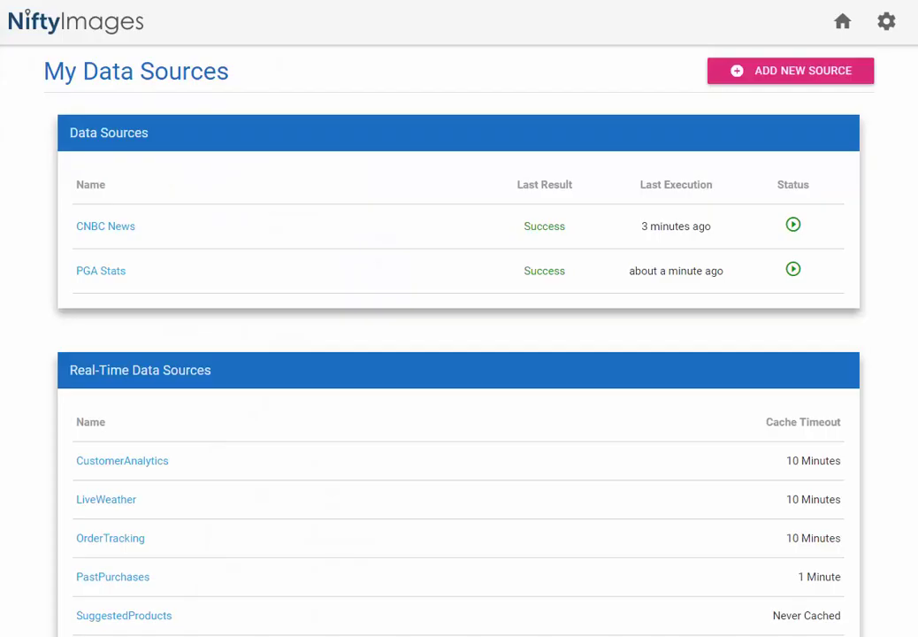
# Start a new data source with the GET endpoint URL of the TWTR stock quote API and load its response
pyautogui.click(796, 78)
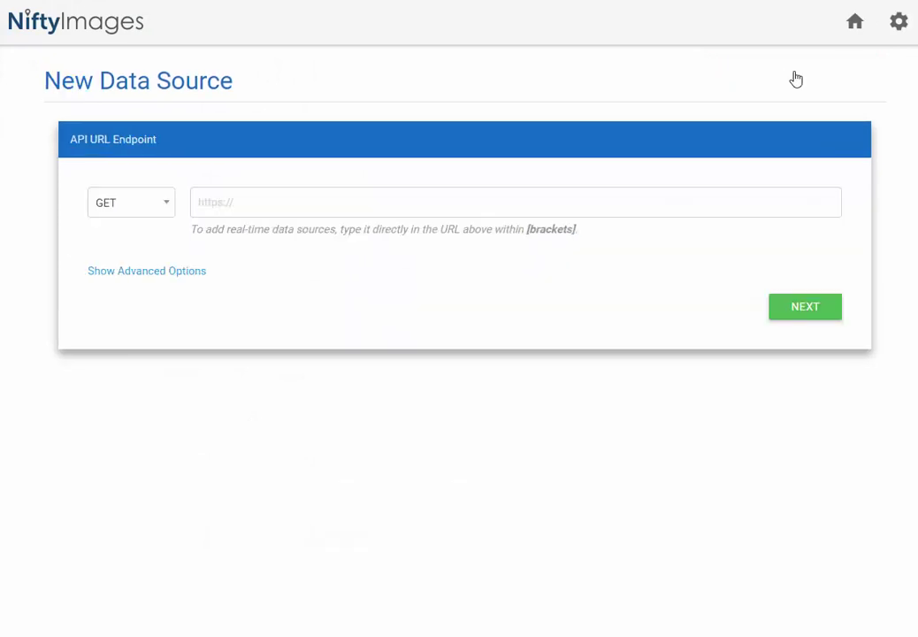
pyautogui.click(200, 206)
pyautogui.hotkey('ctrl', 'v')
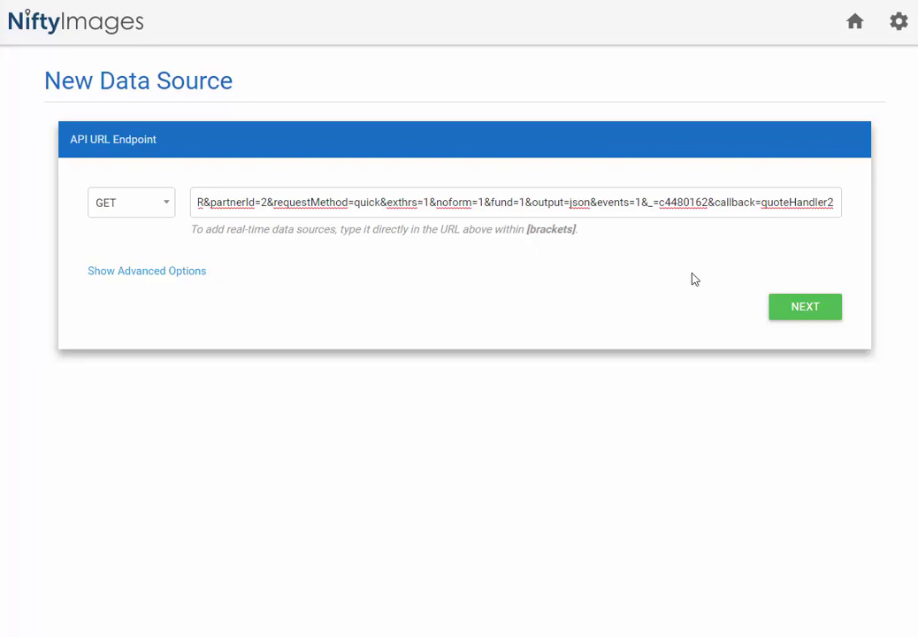
pyautogui.click(794, 309)
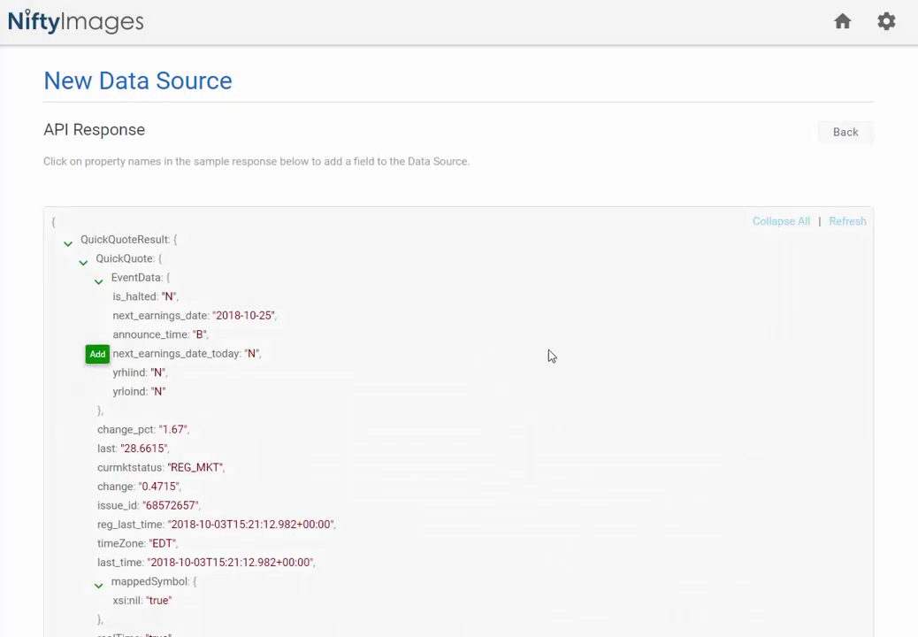
# Add the "last" property from the API response as a field mapping, keeping the Text type and the field name last
pyautogui.scroll(-3, 307, 405)
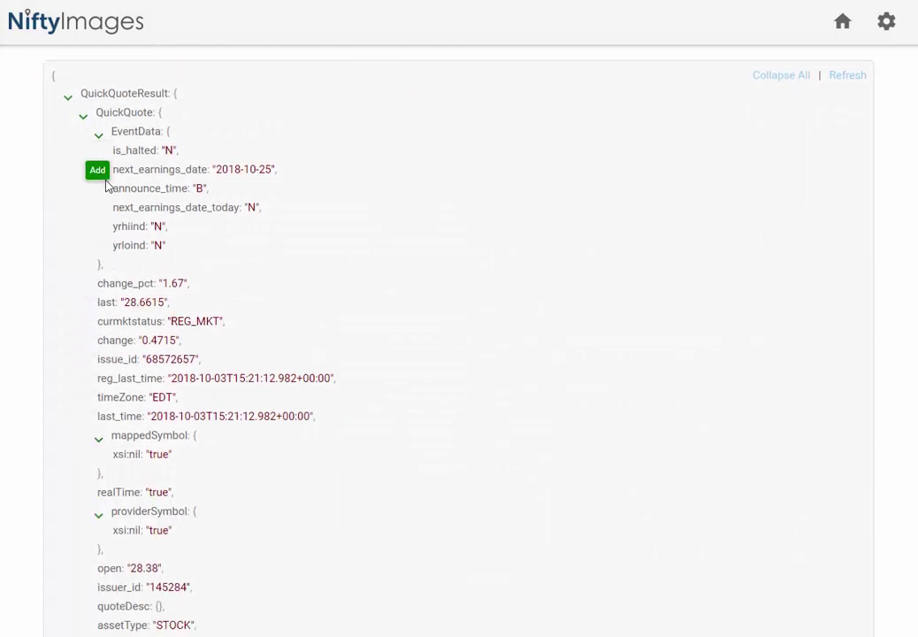
pyautogui.click(82, 303)
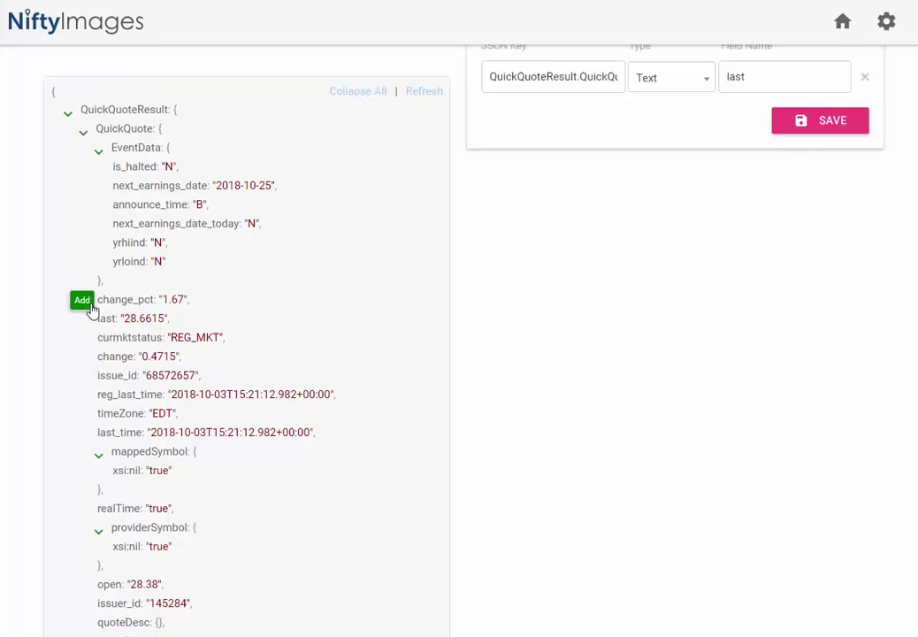
pyautogui.scroll(2, 615, 307)
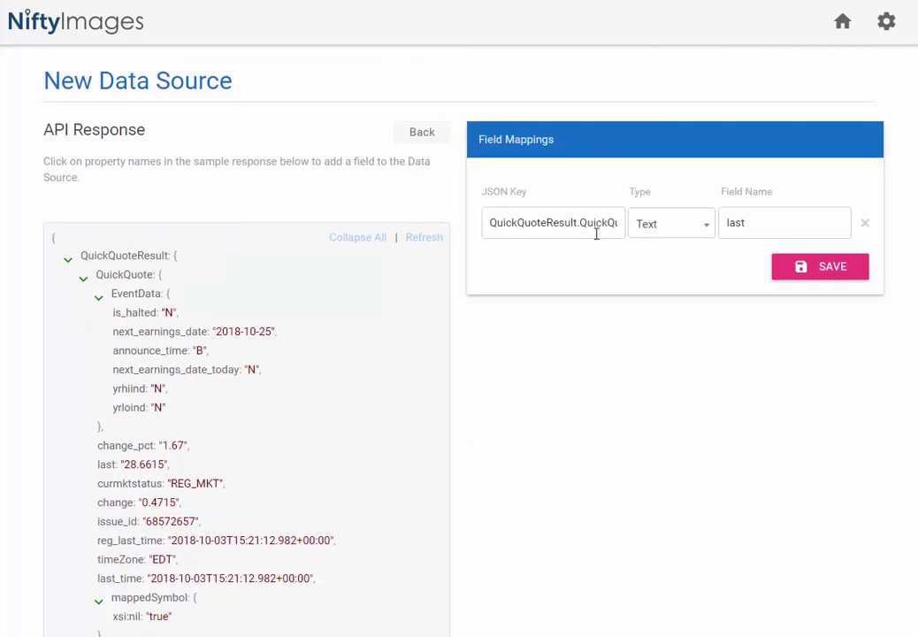
pyautogui.click(703, 231)
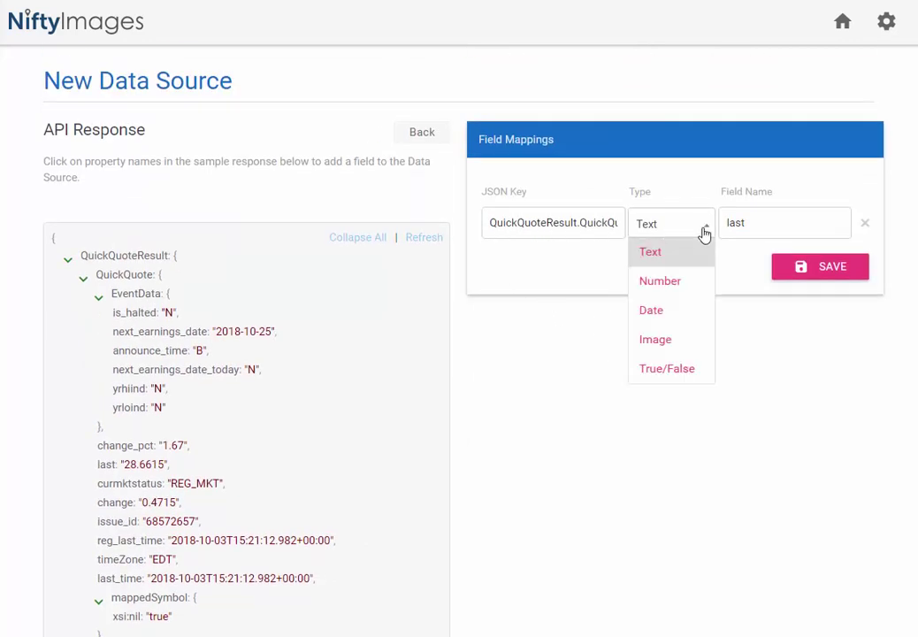
pyautogui.click(767, 225)
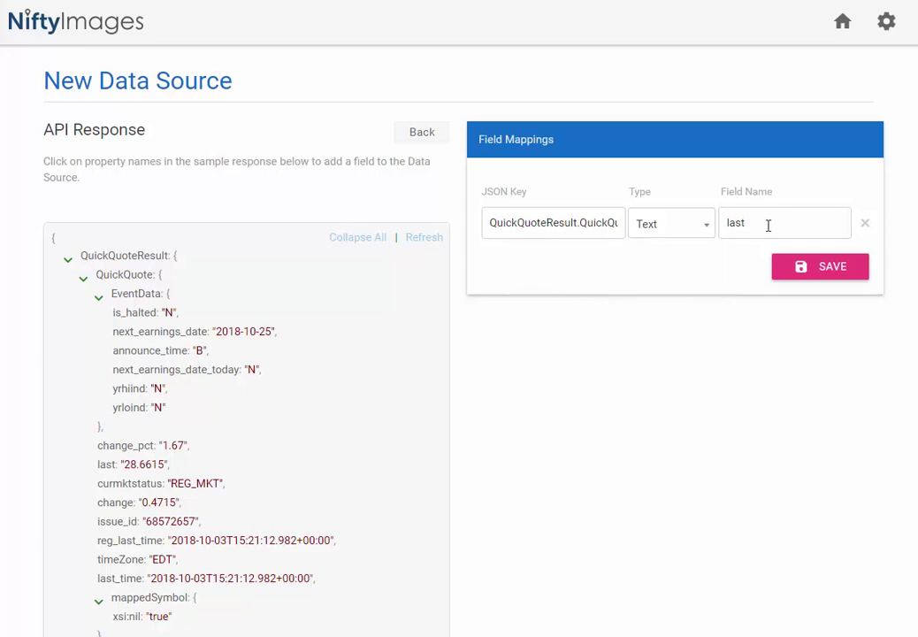
# Save the new data source under the name Twitter Price
pyautogui.click(861, 275)
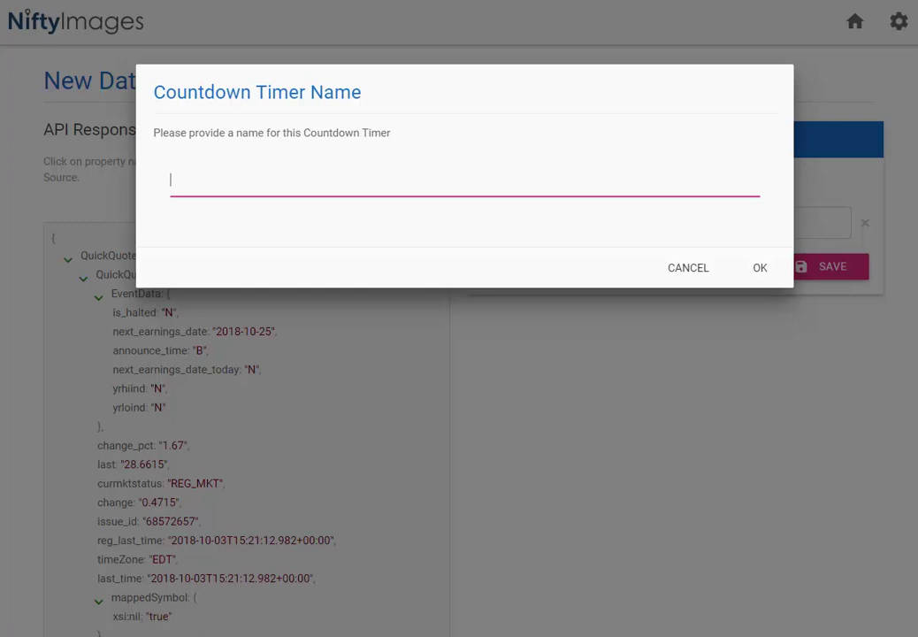
pyautogui.write('Twitter Price')
pyautogui.click(758, 267)
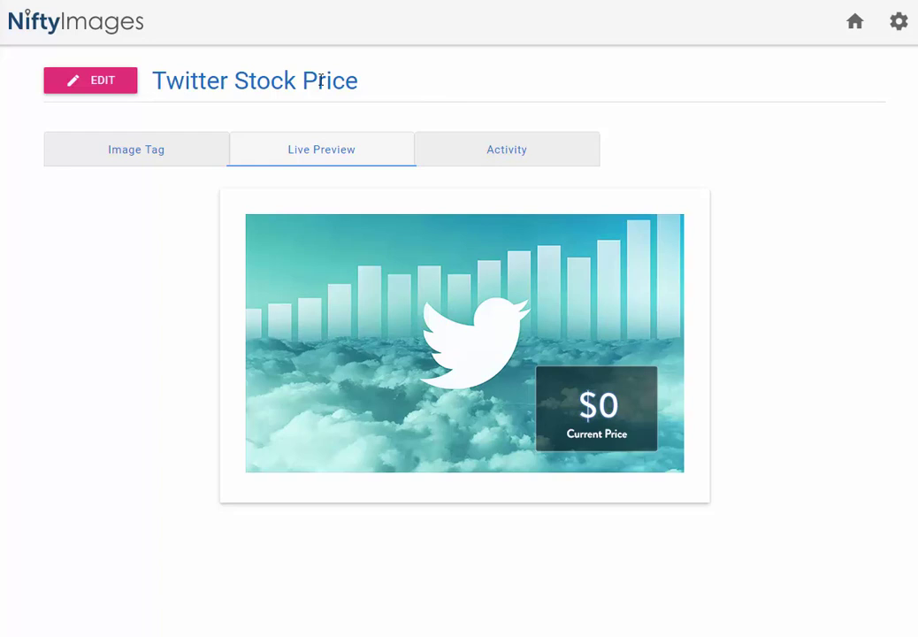
# In the view configuration of the Twitter Stock Price image, set the Price layer's text value to ${Twitter Price.last}
pyautogui.click(115, 91)
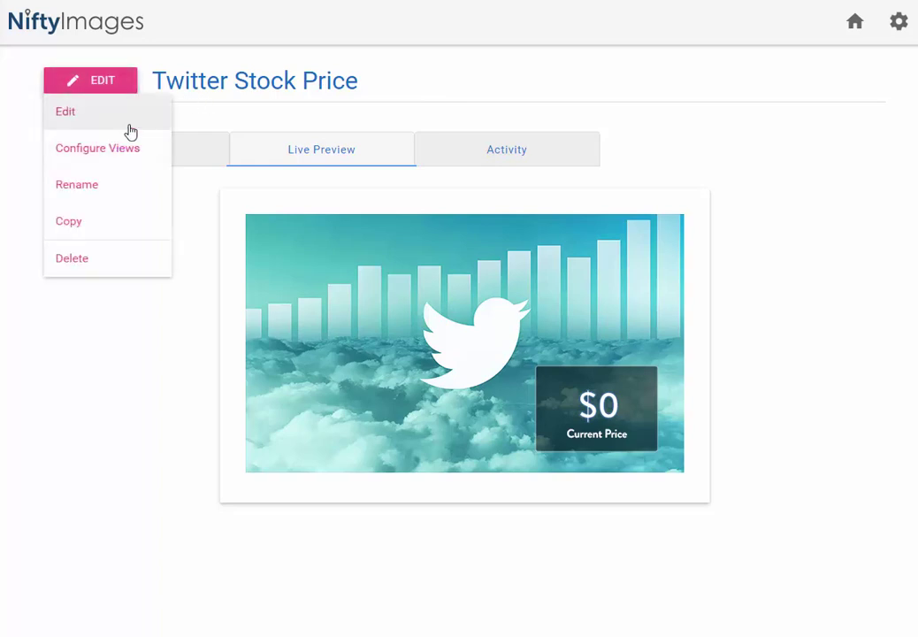
pyautogui.click(145, 157)
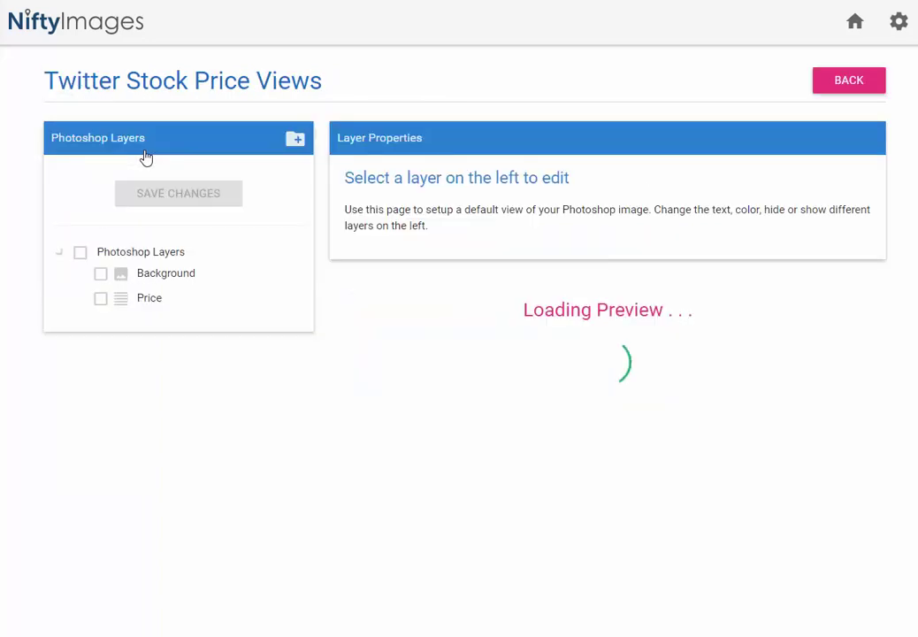
pyautogui.click(153, 302)
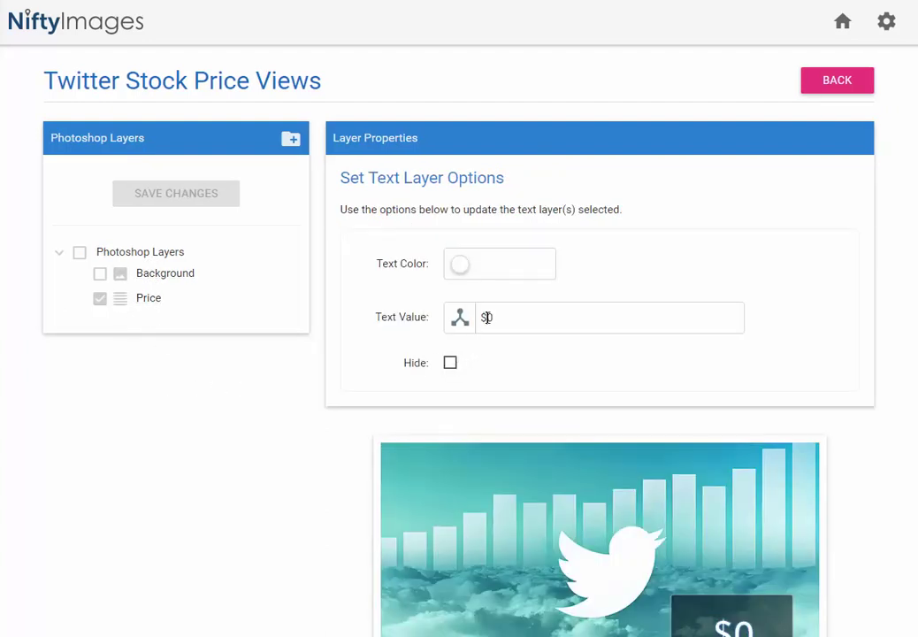
pyautogui.moveTo(485, 317); pyautogui.dragTo(504, 315)
pyautogui.press('BackSpace')
pyautogui.click(460, 326)
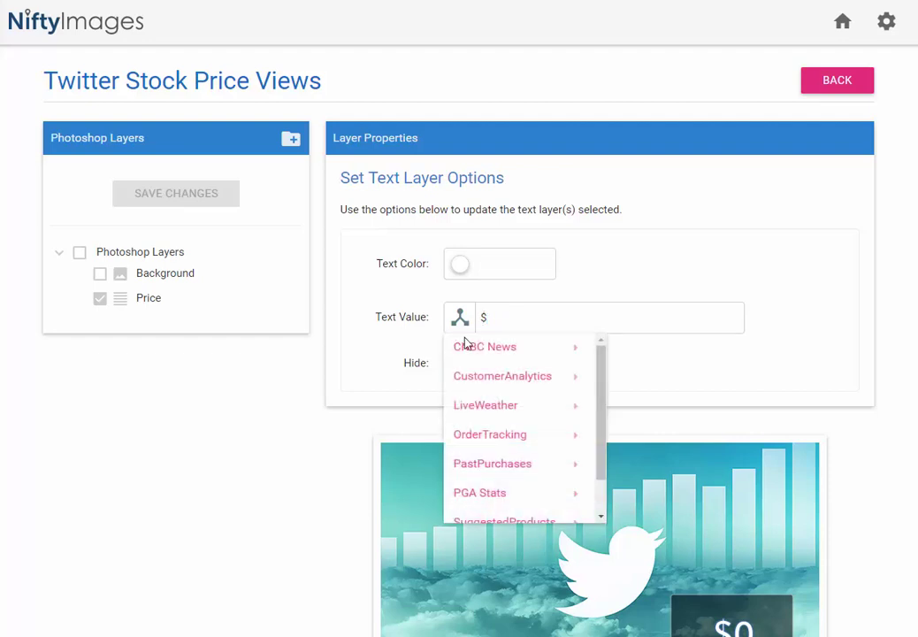
pyautogui.scroll(-1, 512, 415)
pyautogui.moveTo(515, 427)
pyautogui.moveTo(506, 513)
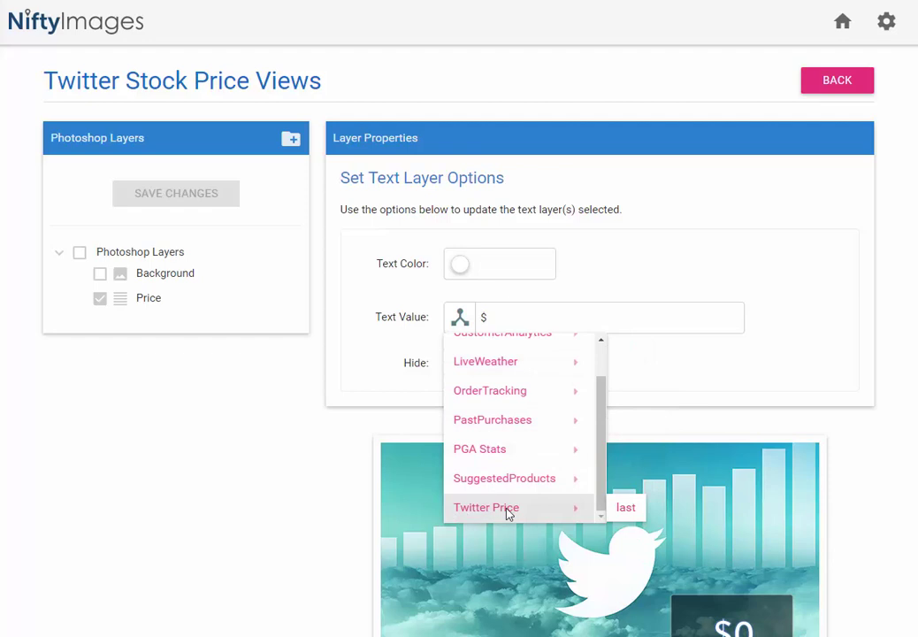
pyautogui.click(626, 508)
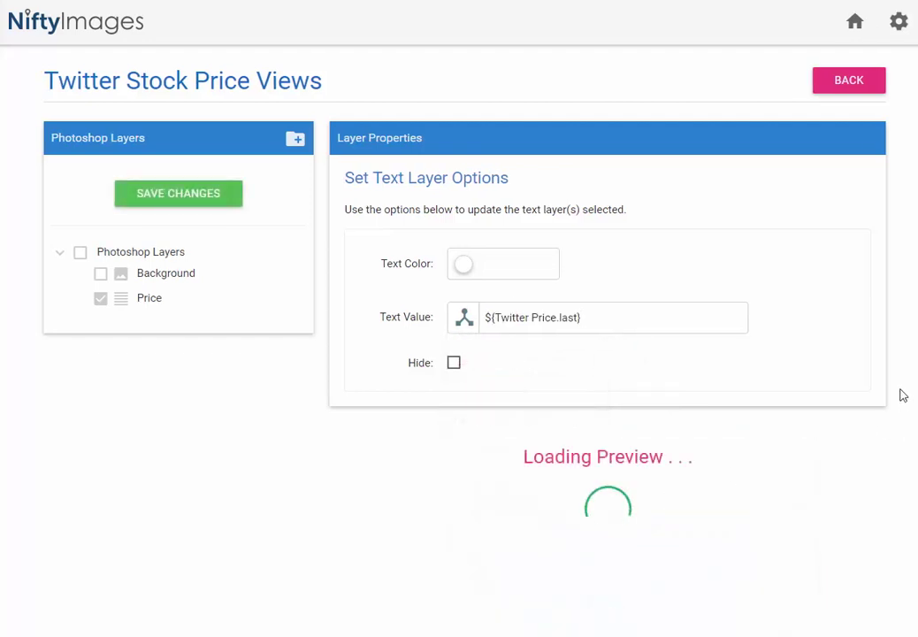
# Save the layer changes and return to the Twitter Stock Price image page
pyautogui.scroll(-2, 899, 395)
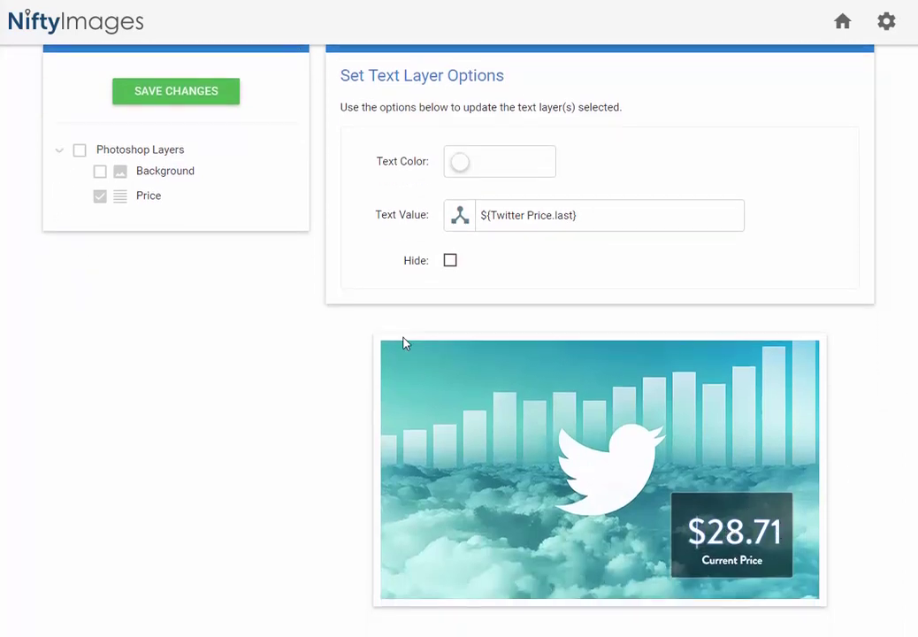
pyautogui.click(227, 100)
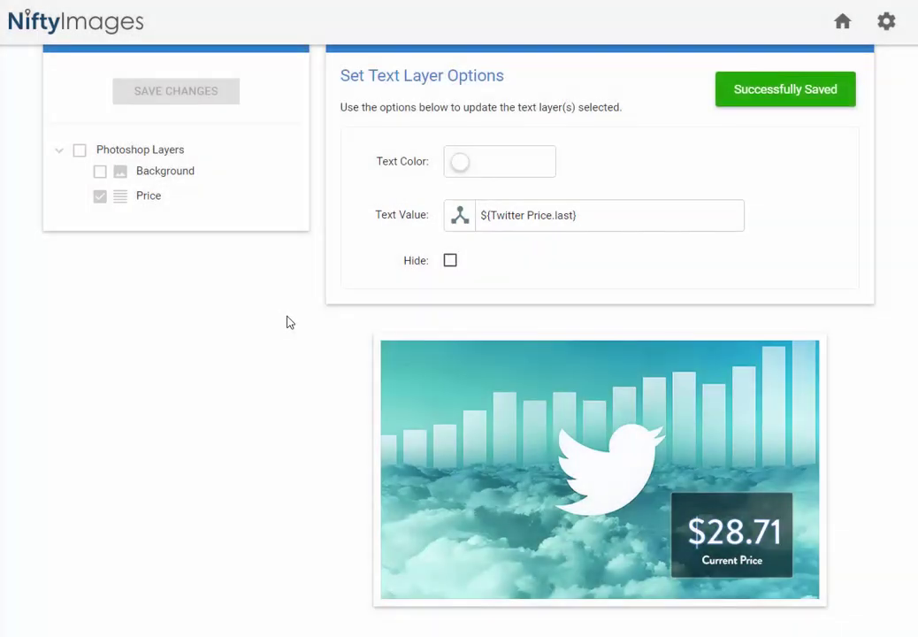
pyautogui.scroll(2, 688, 322)
pyautogui.click(866, 88)
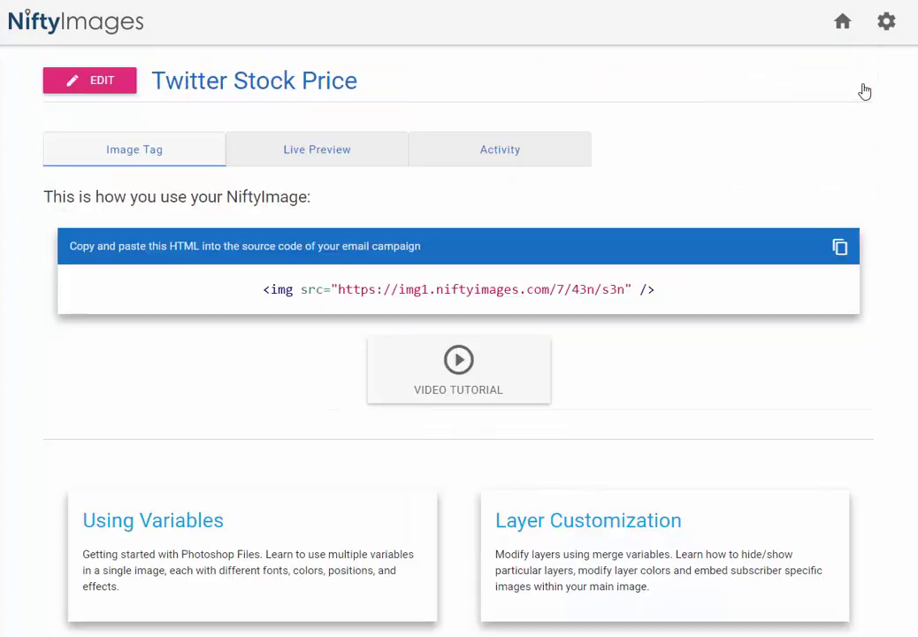
# Check the live preview of the Twitter Stock Price image and its HTML image tag
pyautogui.click(325, 157)
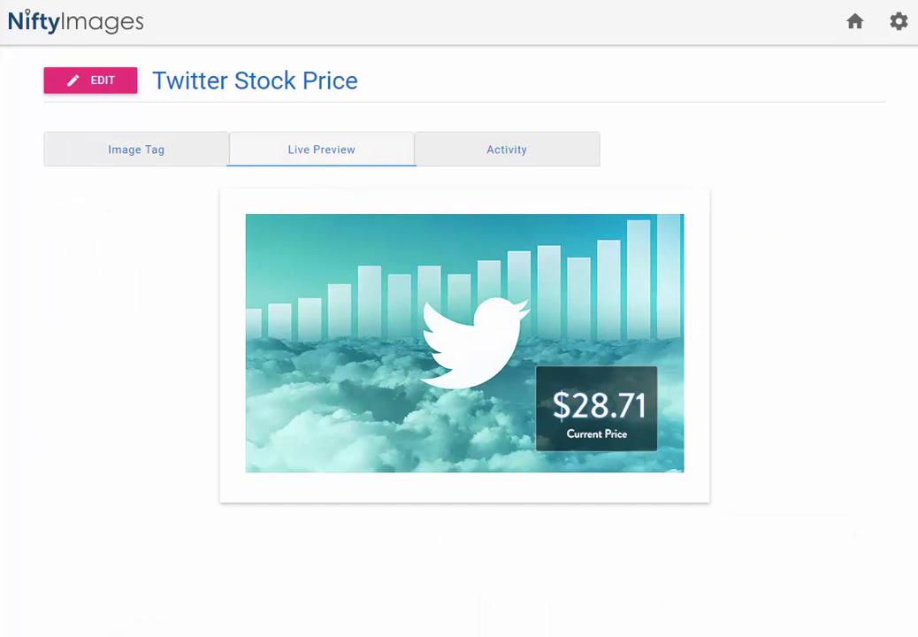
pyautogui.click(196, 157)
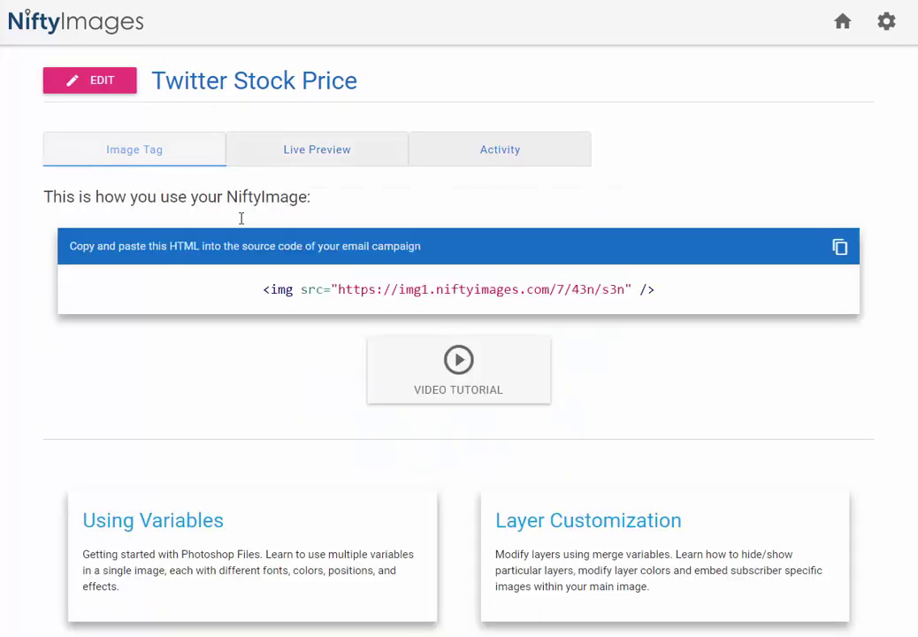
pyautogui.moveTo(264, 290); pyautogui.dragTo(665, 307)
pyautogui.click(727, 368)
pyautogui.click(386, 163)
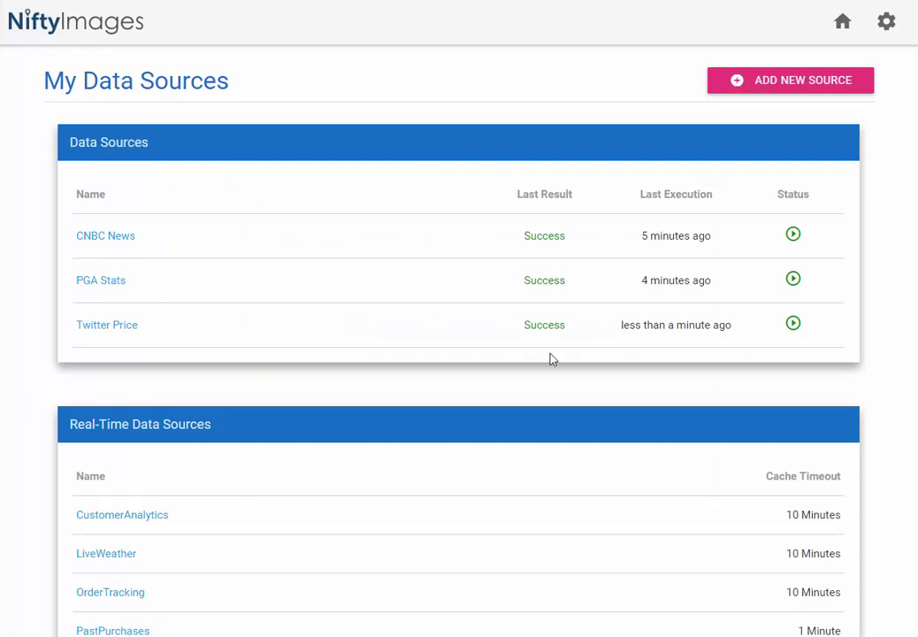
# Edit the Twitter Price data source, replacing TWTR in the endpoint URL with the real-time parameter [Symbol], and continue to the response page
pyautogui.click(115, 328)
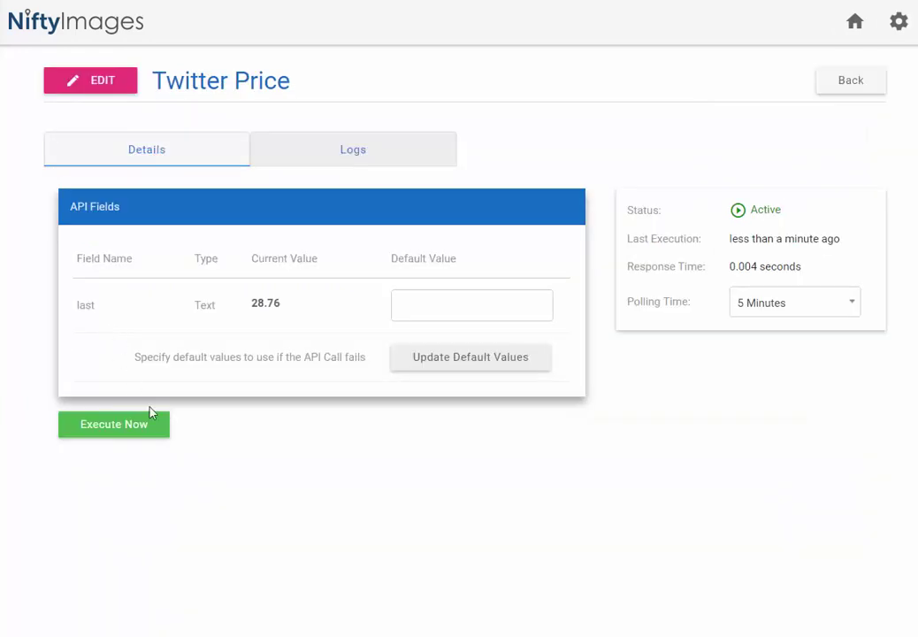
pyautogui.click(129, 88)
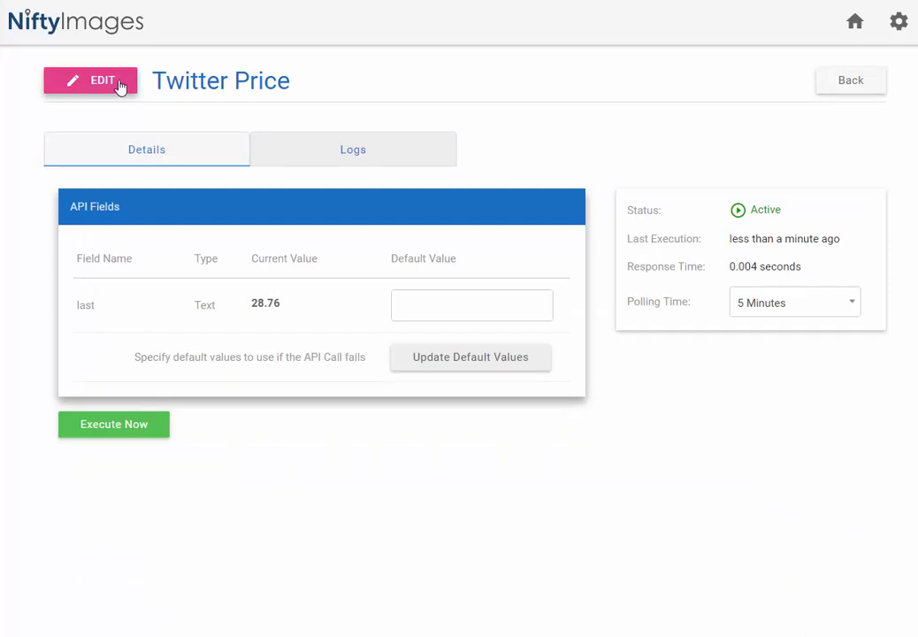
pyautogui.click(102, 118)
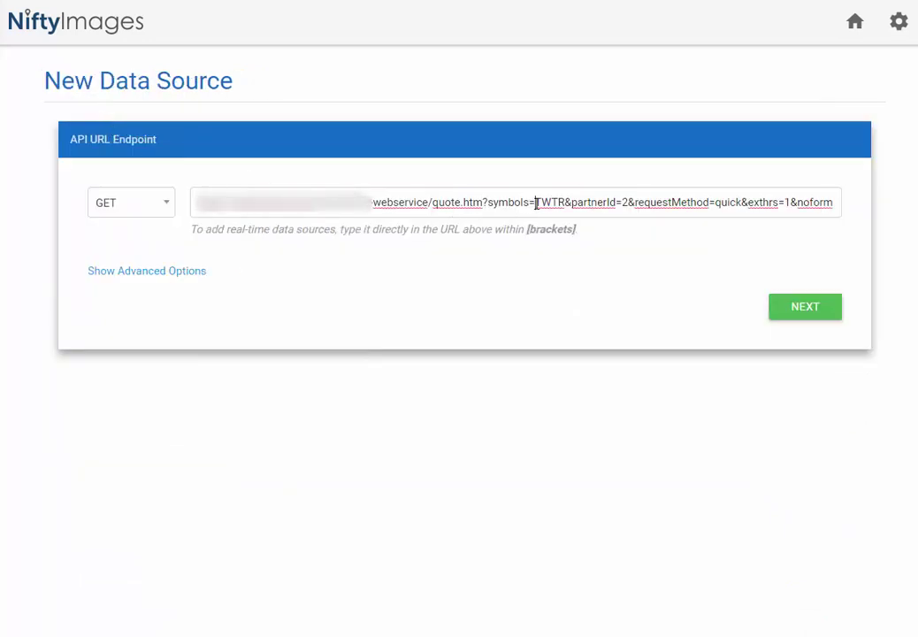
pyautogui.moveTo(535, 202); pyautogui.dragTo(566, 206)
pyautogui.write('[][')
pyautogui.press('Left')
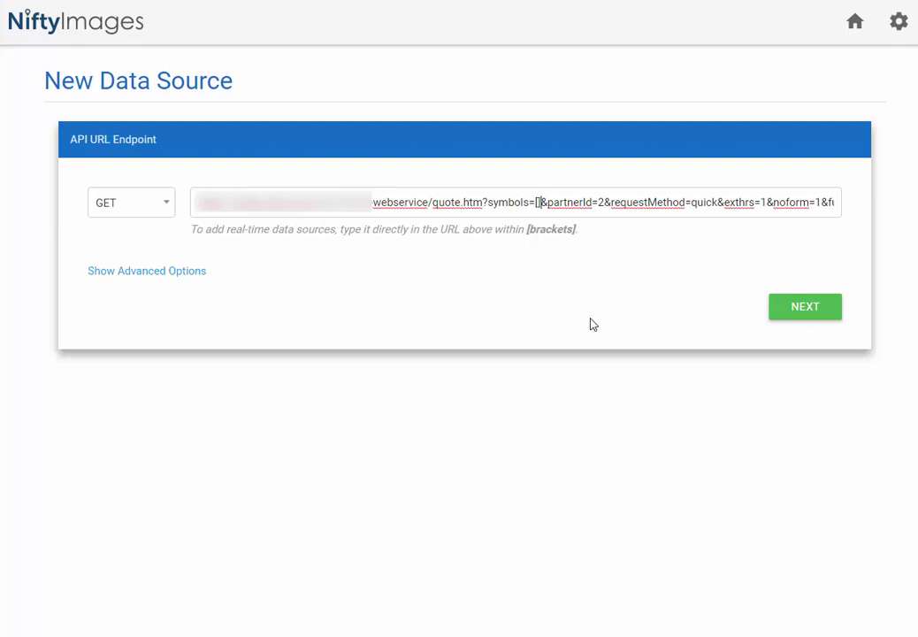
pyautogui.write('Sy')
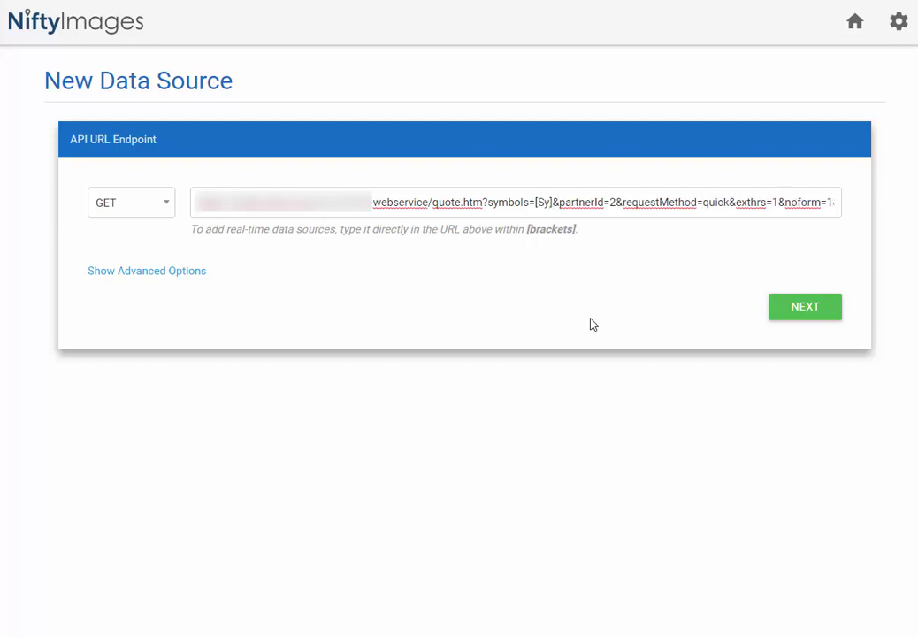
pyautogui.write('mbol')
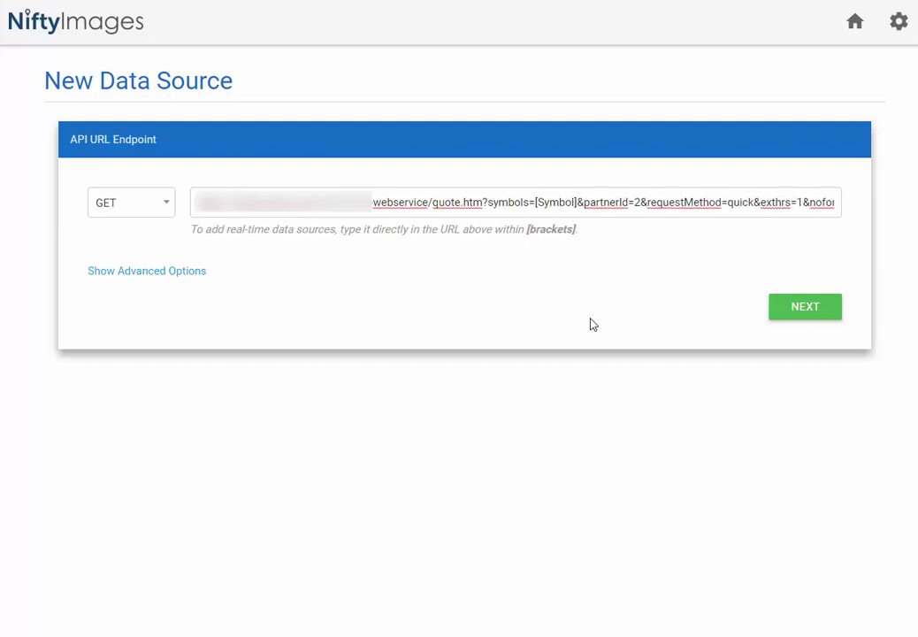
pyautogui.click(592, 319)
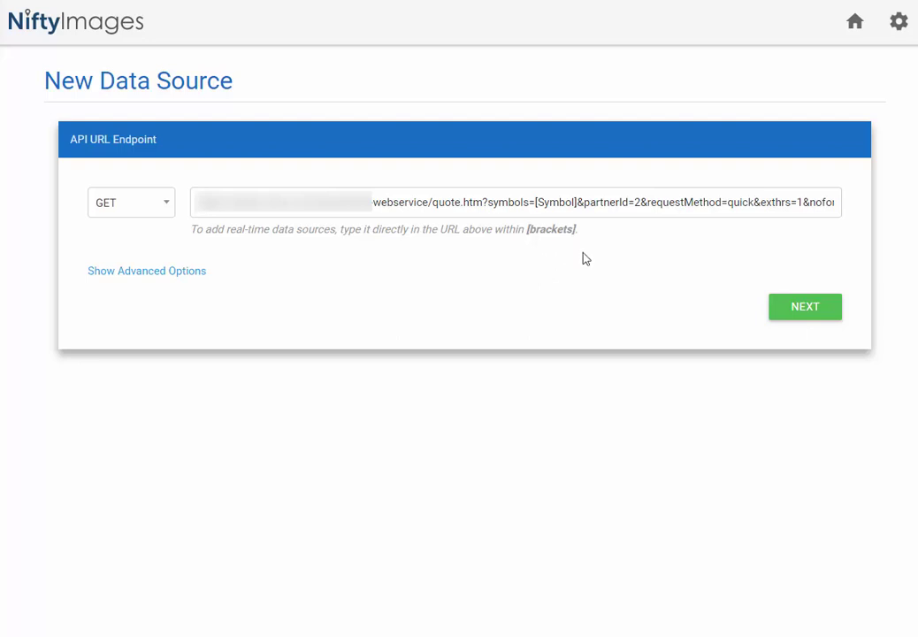
pyautogui.click(806, 307)
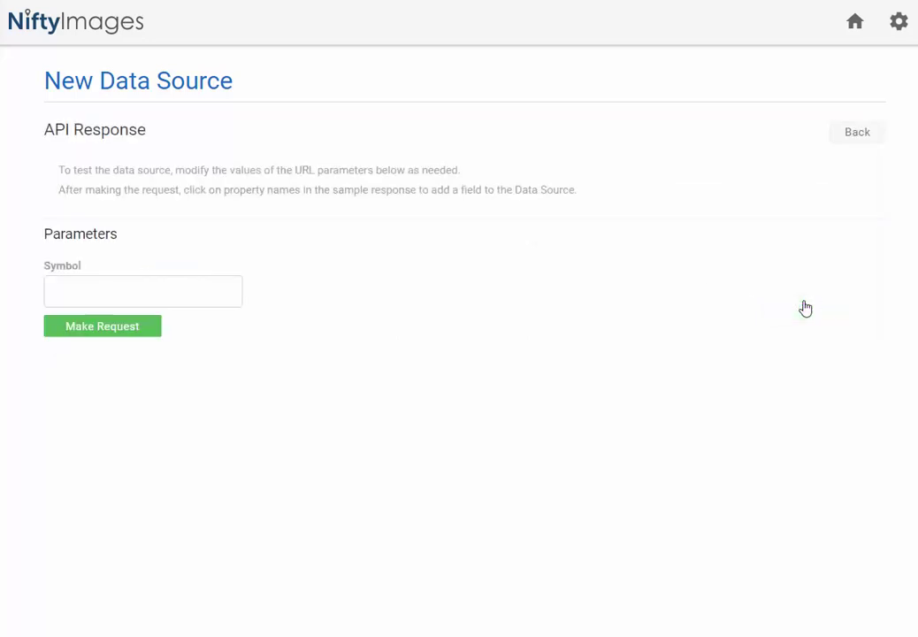
# Make a test request with the Symbol parameter set to twtr
pyautogui.click(118, 288)
pyautogui.write('twtr')
pyautogui.click(115, 337)
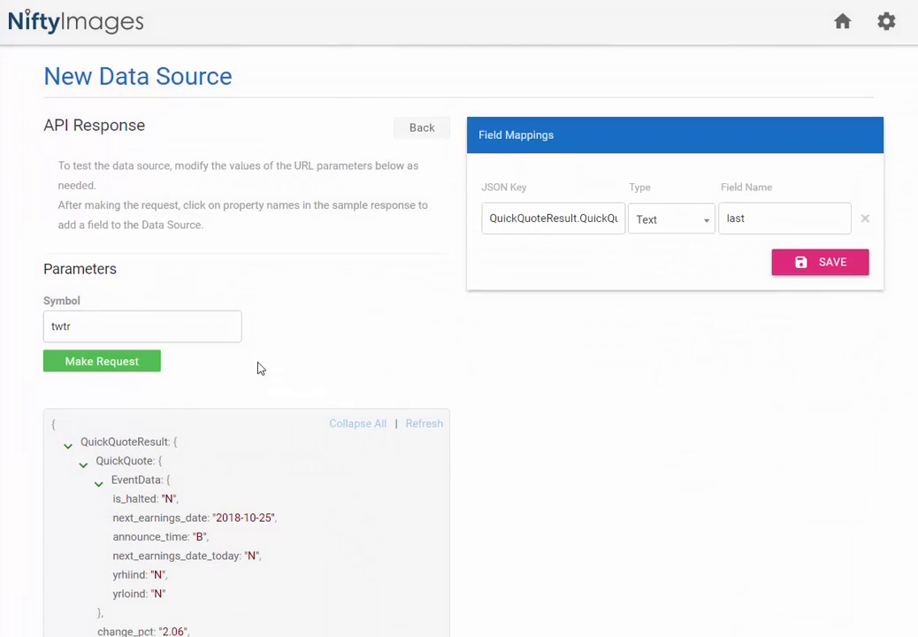
# Add the company "name" property from the response as a Text field mapping and save the data source
pyautogui.scroll(-4, 258, 369)
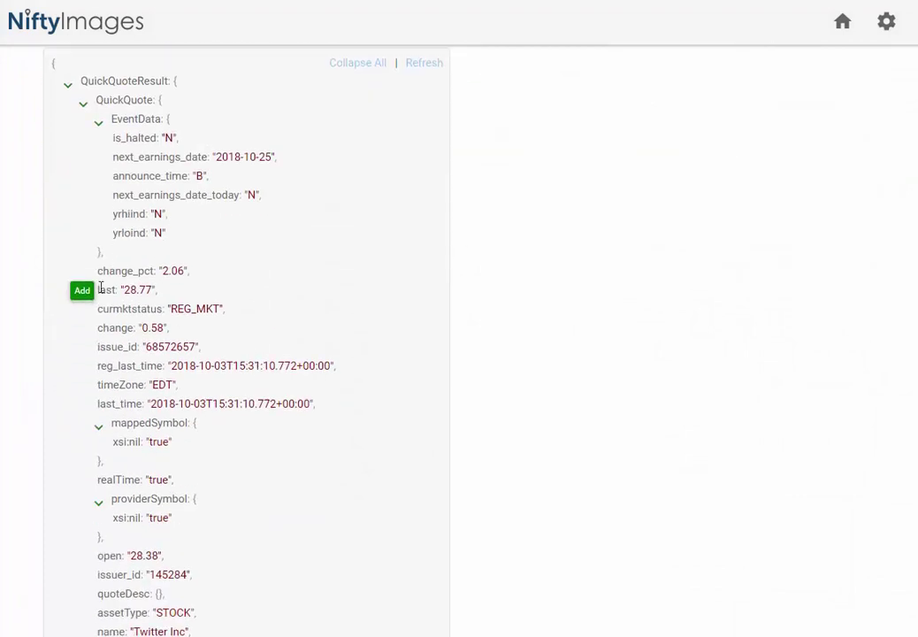
pyautogui.scroll(-2, 101, 288)
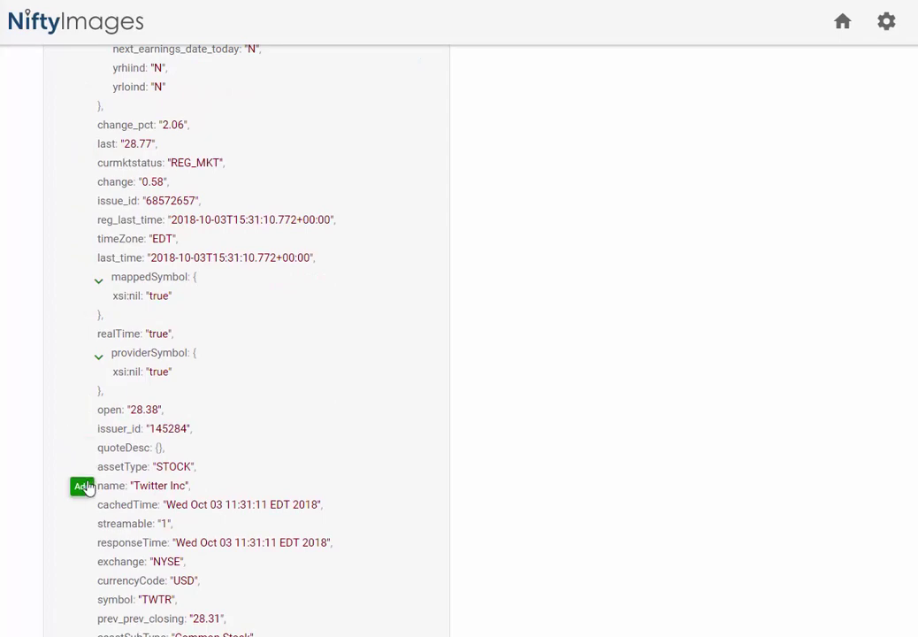
pyautogui.click(82, 486)
pyautogui.scroll(6, 673, 372)
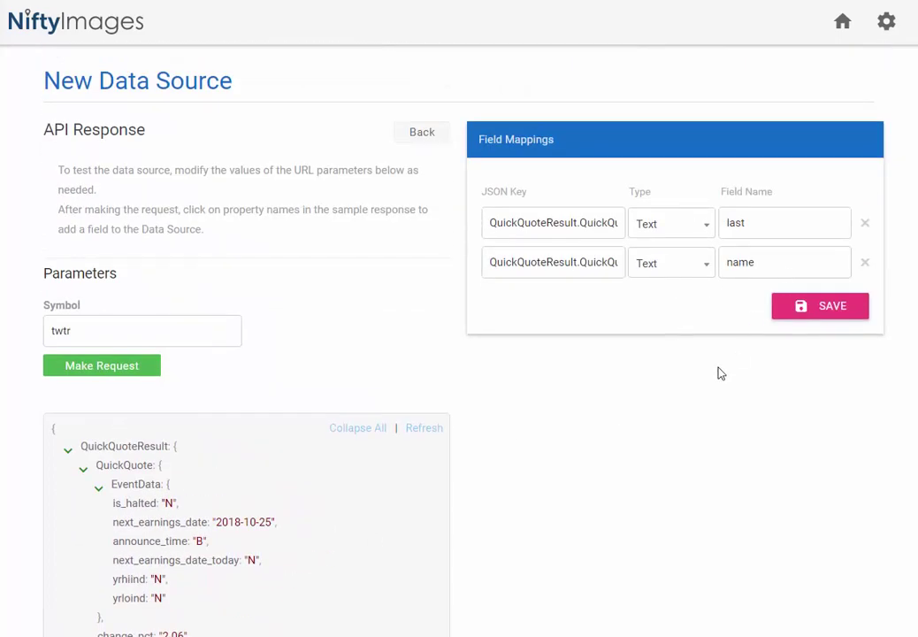
pyautogui.click(847, 309)
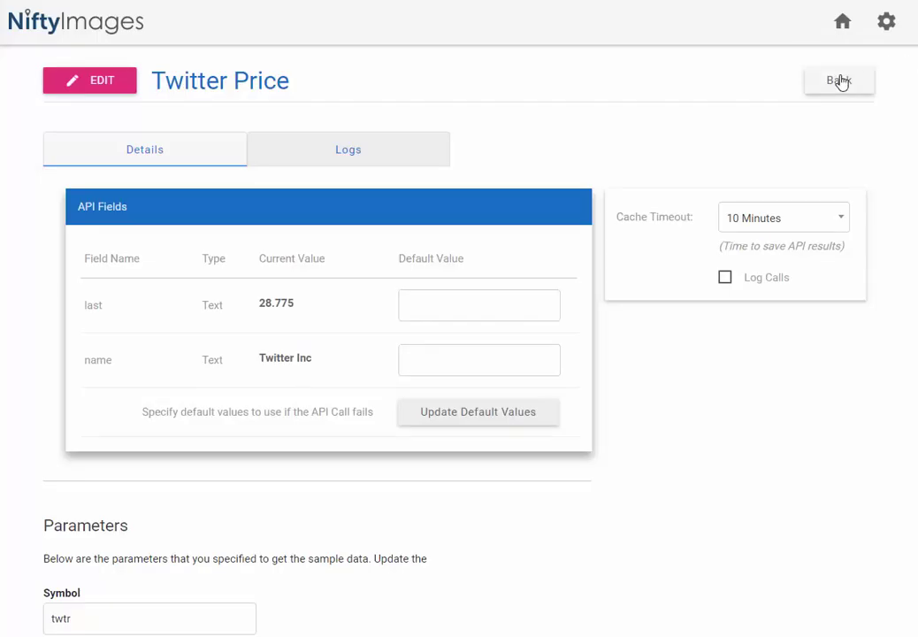
# Open the view configuration of the Stock Prices image and replace the Name layer's text value with the Twitter Price "name" field
pyautogui.click(840, 81)
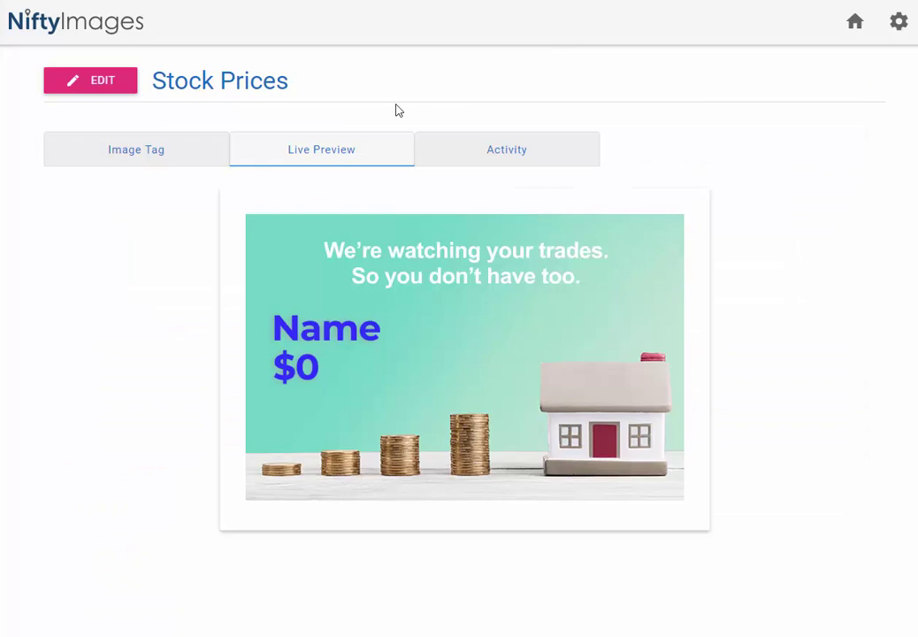
pyautogui.click(108, 88)
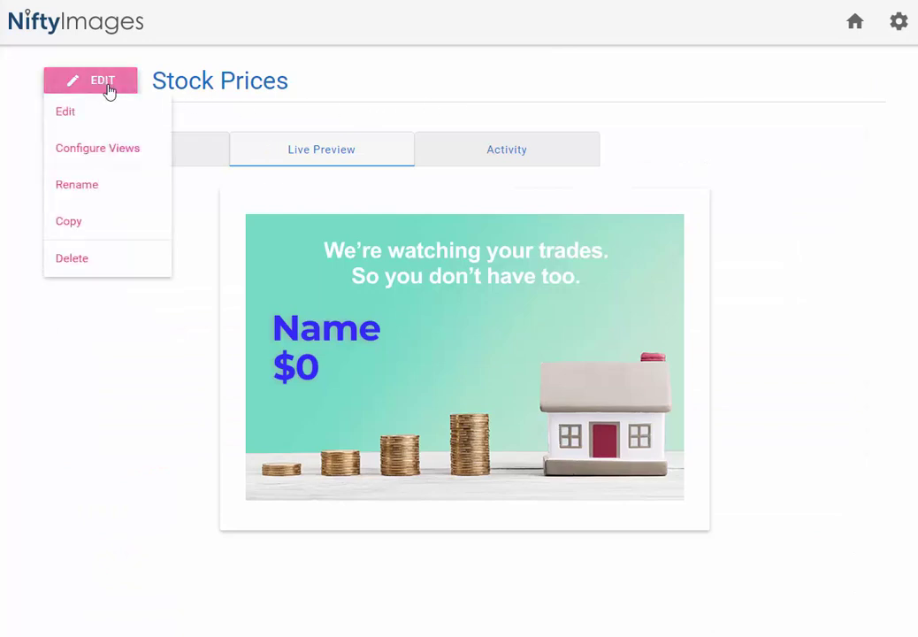
pyautogui.click(137, 151)
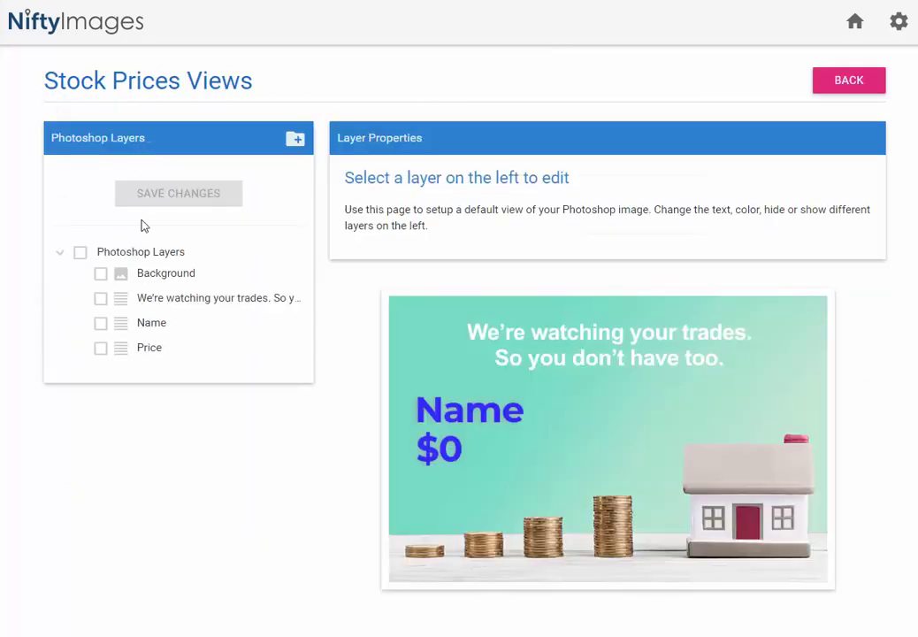
pyautogui.click(157, 325)
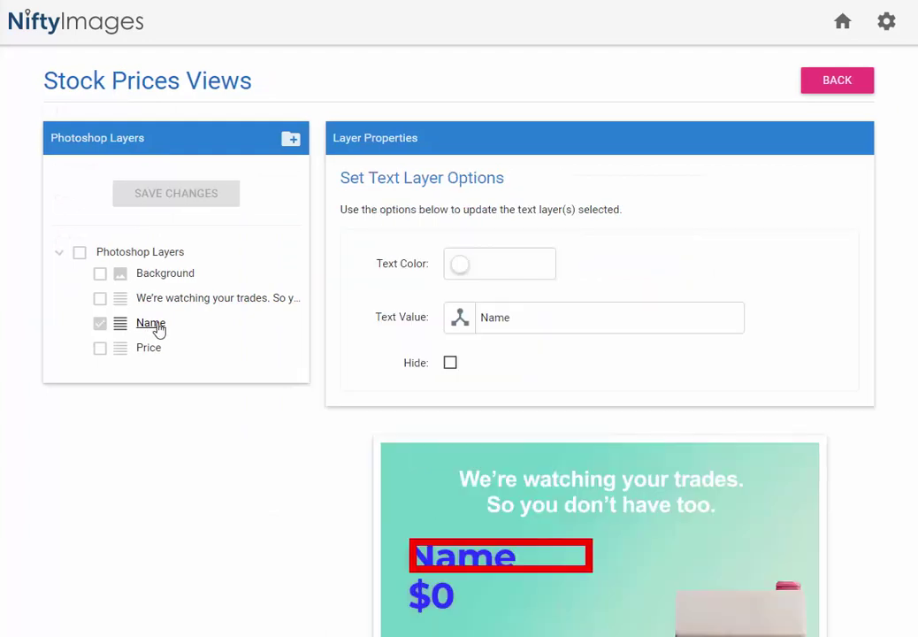
pyautogui.moveTo(526, 324); pyautogui.dragTo(458, 330)
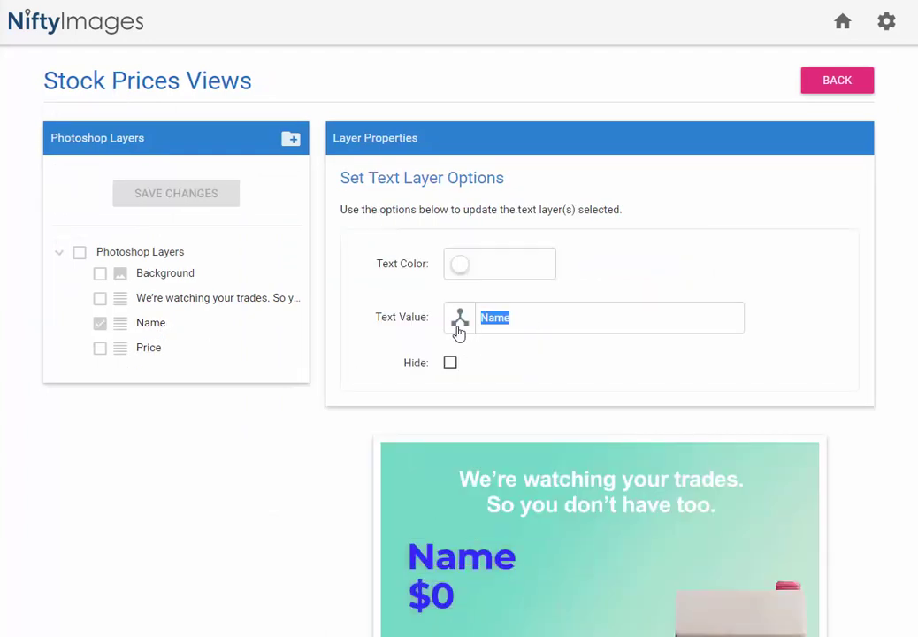
pyautogui.press('BackSpace')
pyautogui.click(460, 318)
pyautogui.scroll(-2, 516, 442)
pyautogui.moveTo(533, 513)
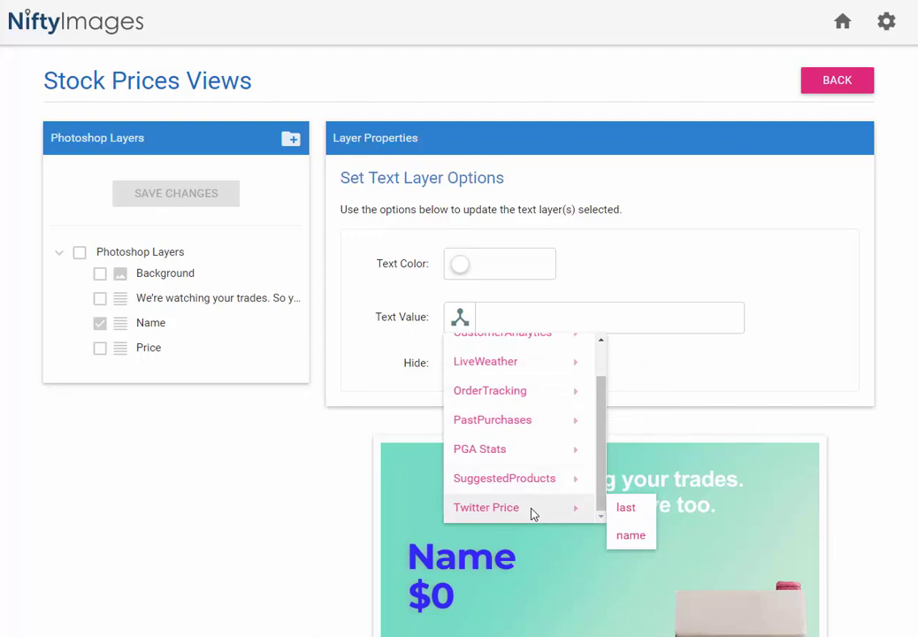
pyautogui.click(631, 536)
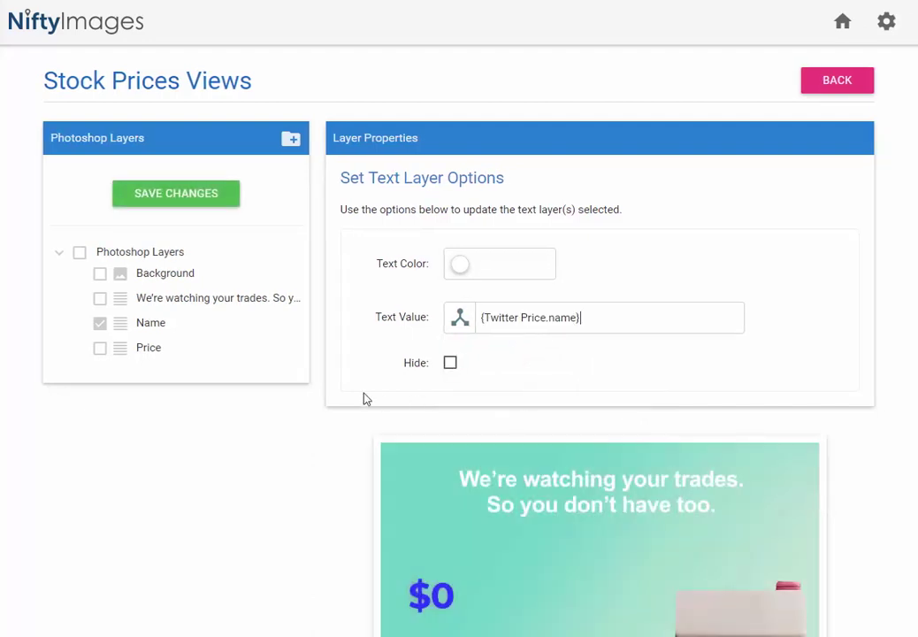
# Set the Price layer's text value to a $ sign followed by the Twitter Price "last" field, and save the layer changes
pyautogui.click(148, 348)
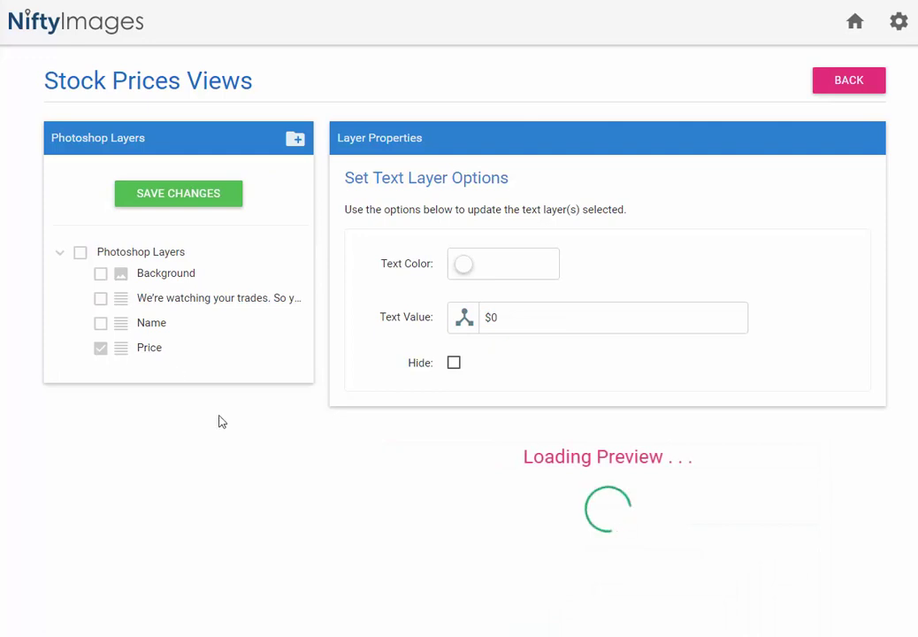
pyautogui.click(500, 319)
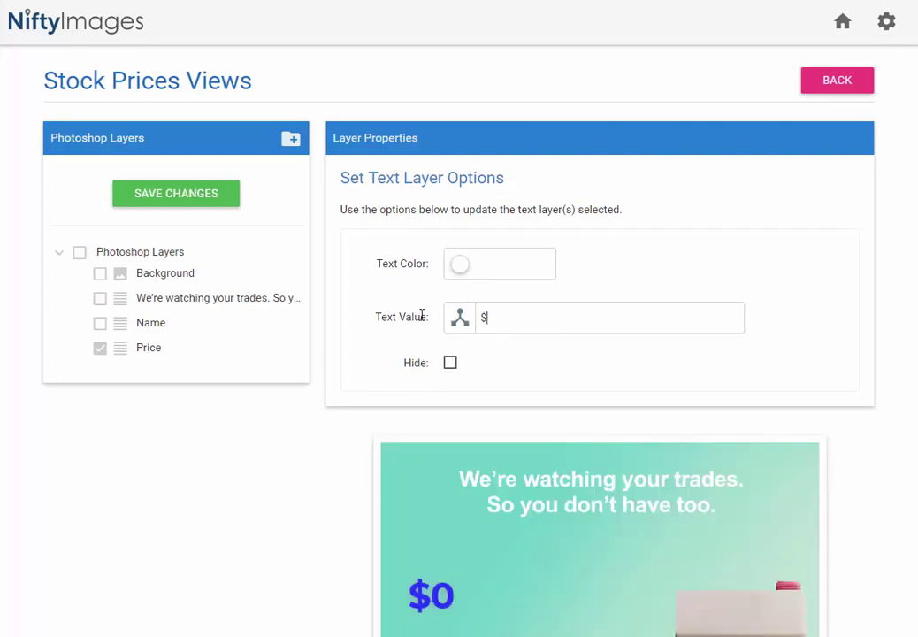
pyautogui.click(461, 318)
pyautogui.scroll(-2, 530, 407)
pyautogui.moveTo(520, 371)
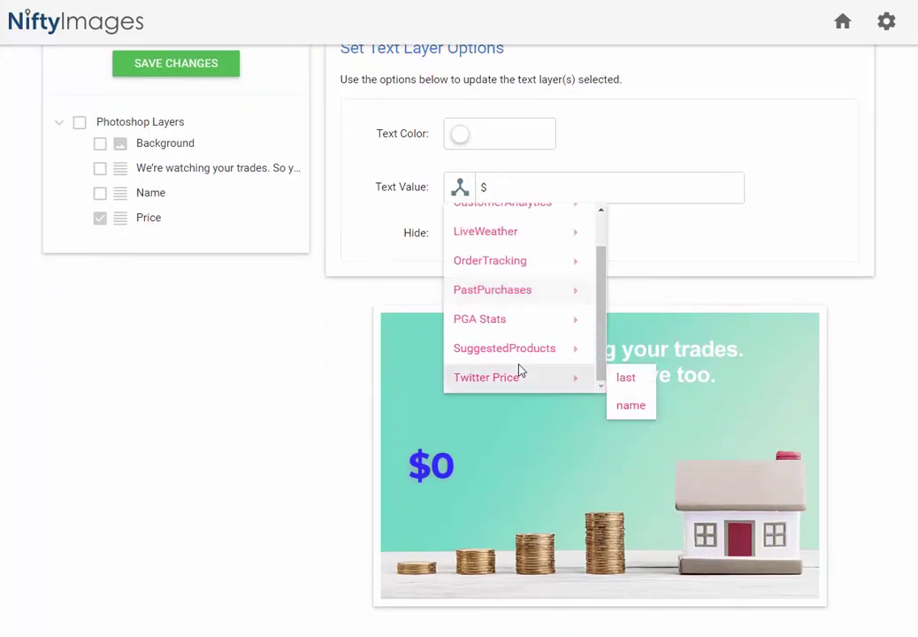
pyautogui.click(626, 380)
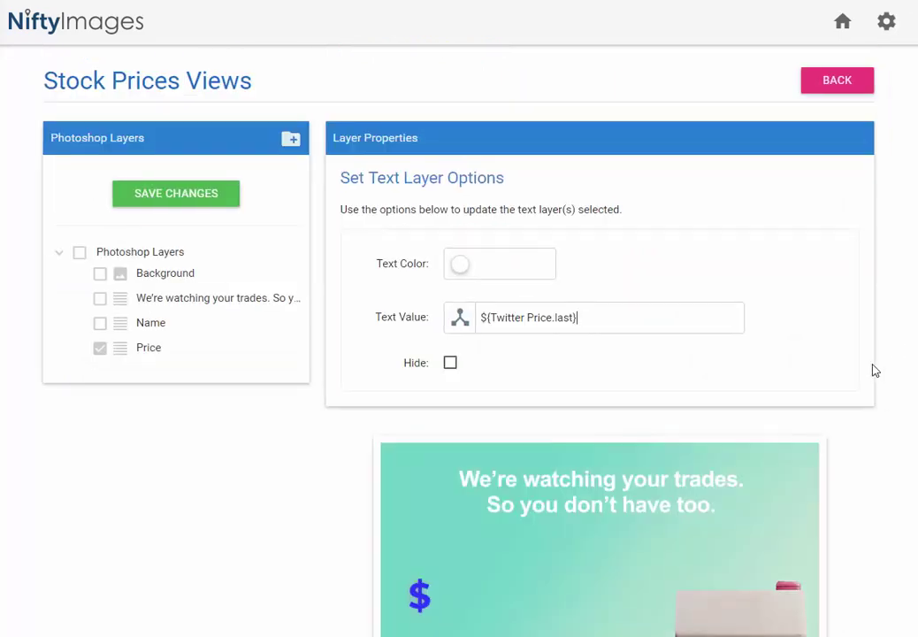
pyautogui.click(216, 202)
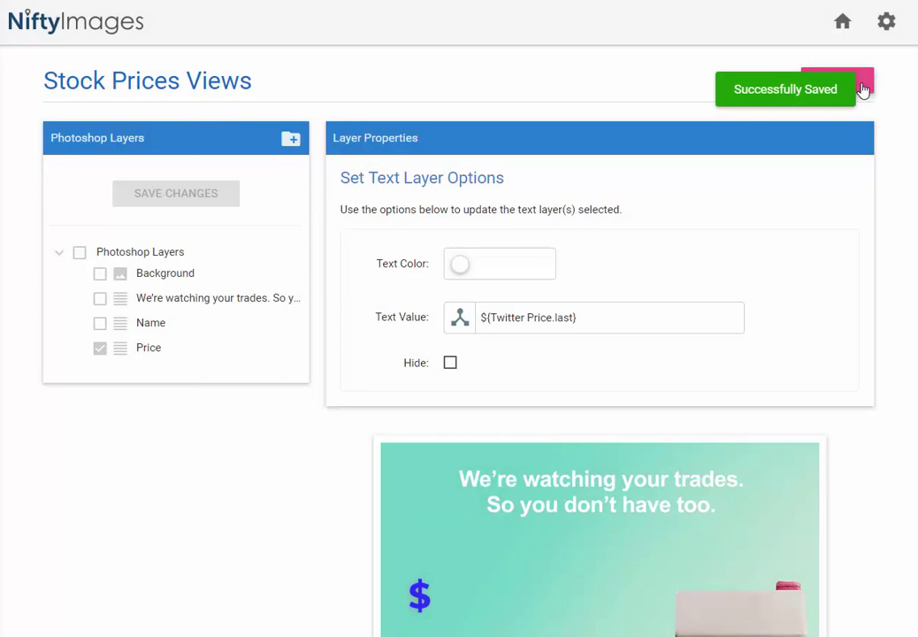
# Return to the Stock Prices image and preview it live with the Symbol variable set to CRM
pyautogui.click(862, 89)
pyautogui.click(318, 147)
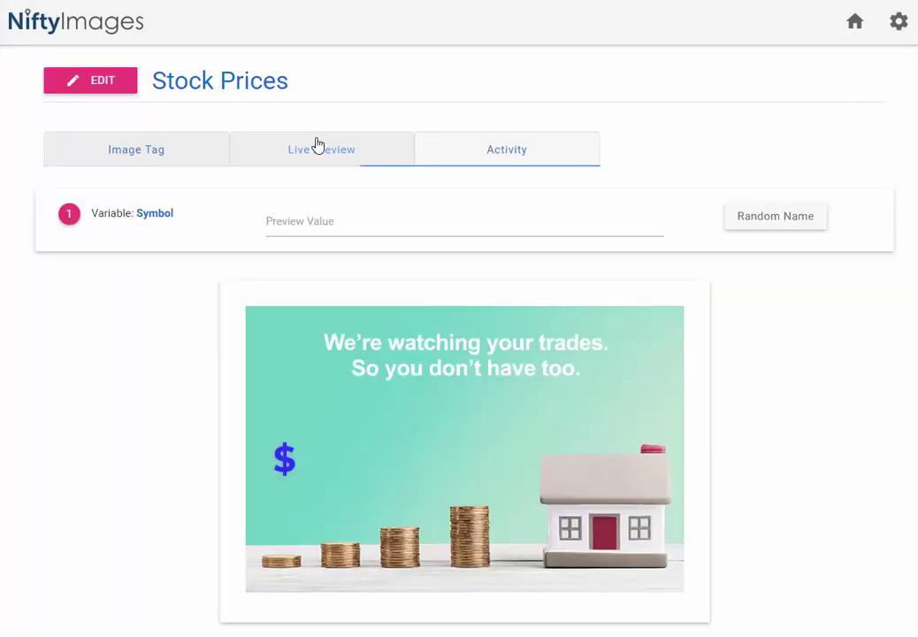
pyautogui.click(319, 218)
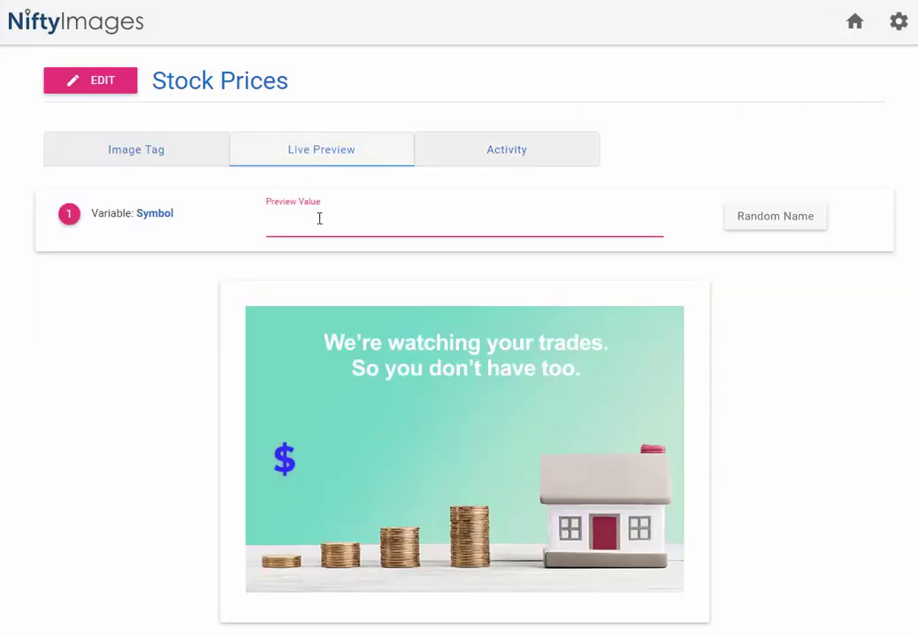
pyautogui.write('CRM')
pyautogui.click(814, 299)
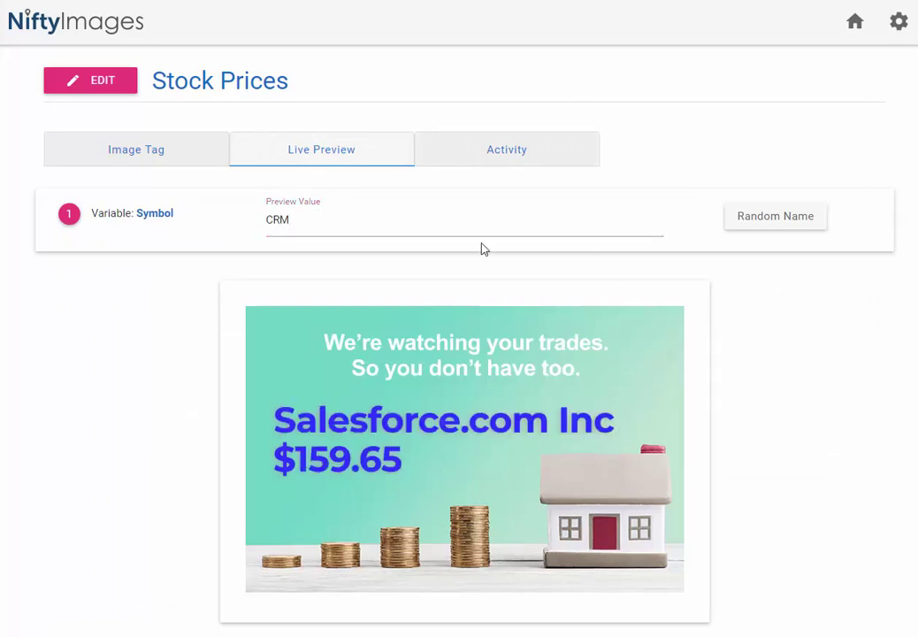
# Preview the Stock Prices image with the Symbol variable set to FB and TWTR in turn
pyautogui.doubleClick(281, 220)
pyautogui.write('FB')
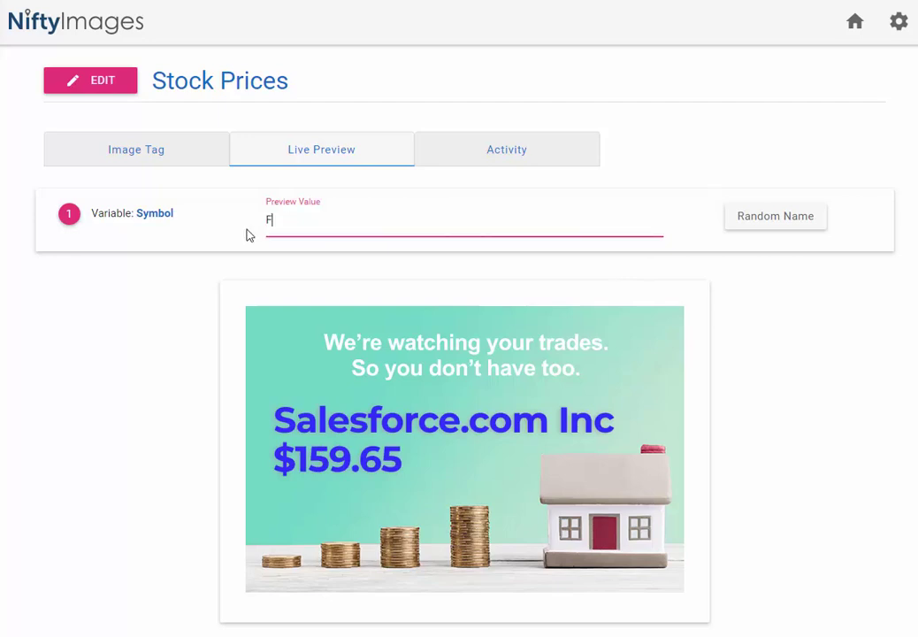
pyautogui.click(137, 312)
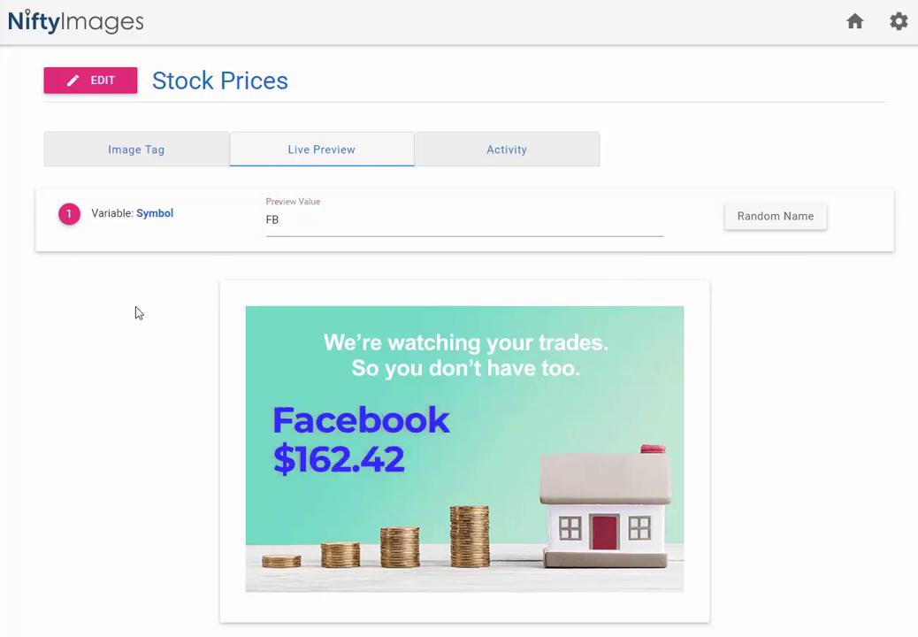
pyautogui.doubleClick(293, 219)
pyautogui.write('TWTR')
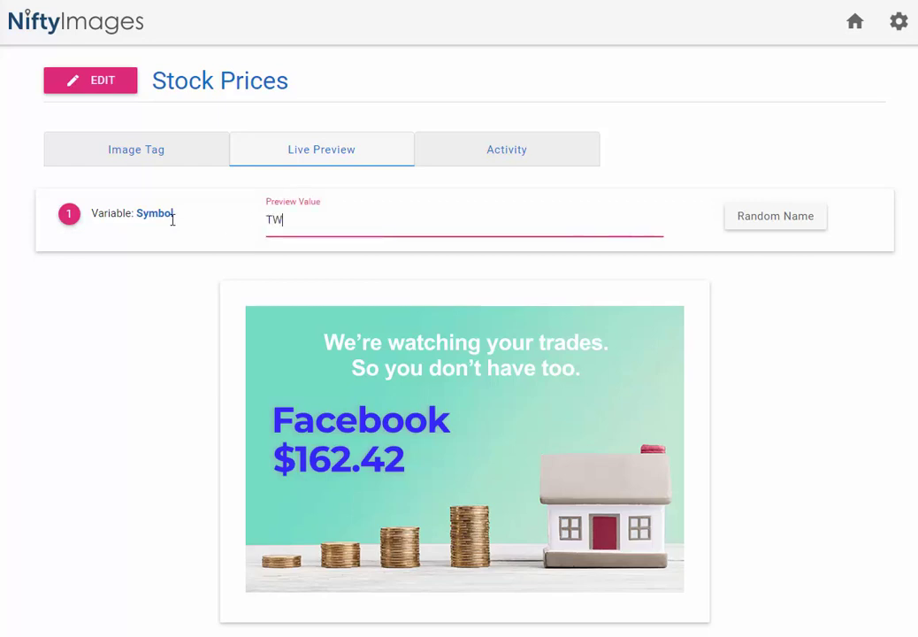
pyautogui.click(154, 331)
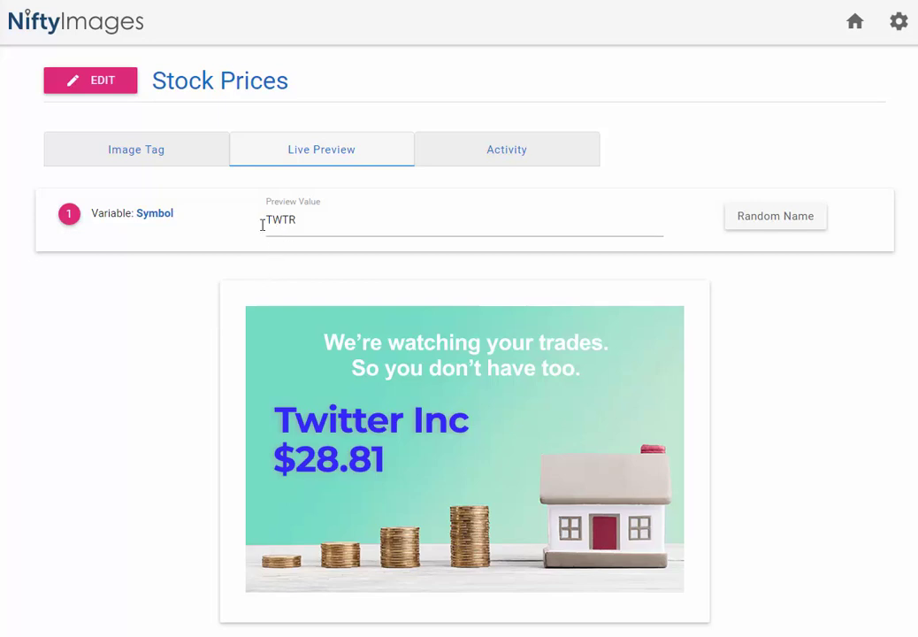
# Examine the Symbol parameter and its var1 placeholder in the HTML image tag of the Stock Prices image
pyautogui.click(190, 164)
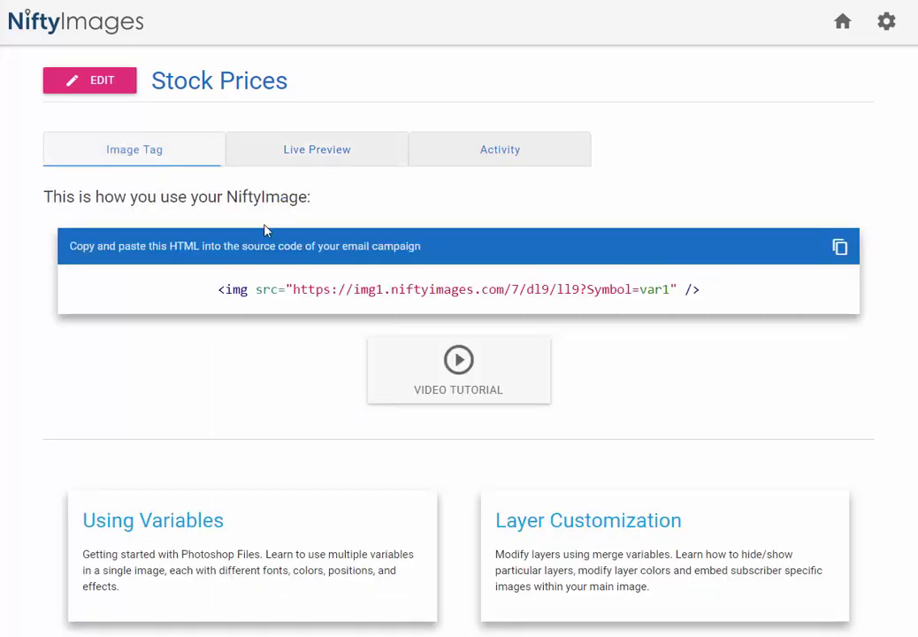
pyautogui.doubleClick(606, 289)
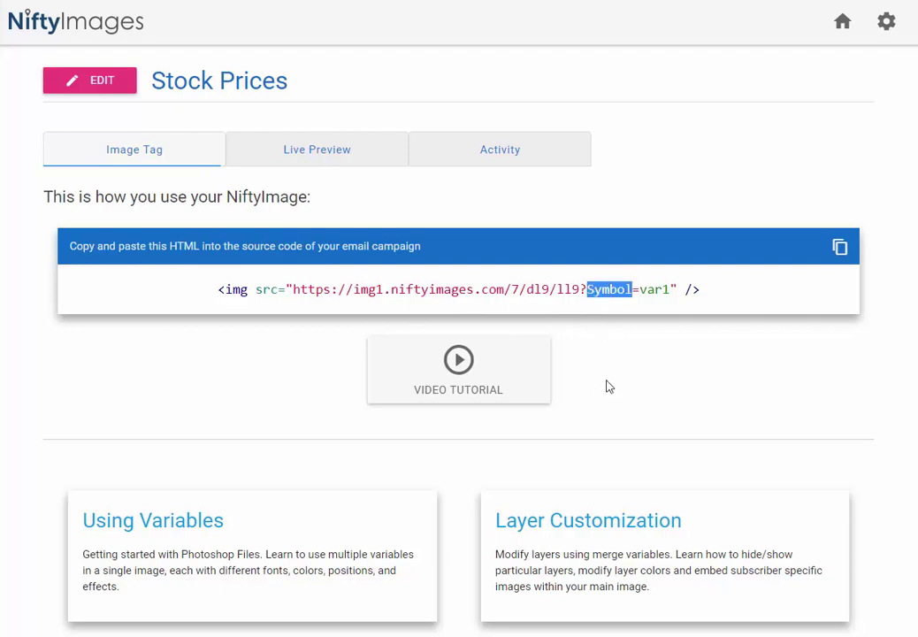
pyautogui.click(615, 364)
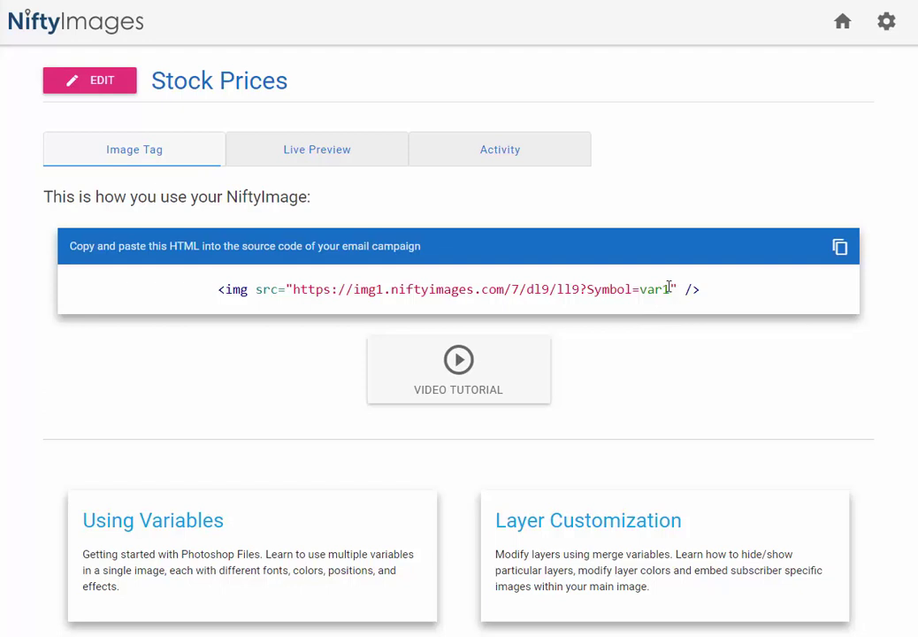
pyautogui.moveTo(670, 290); pyautogui.dragTo(639, 290)
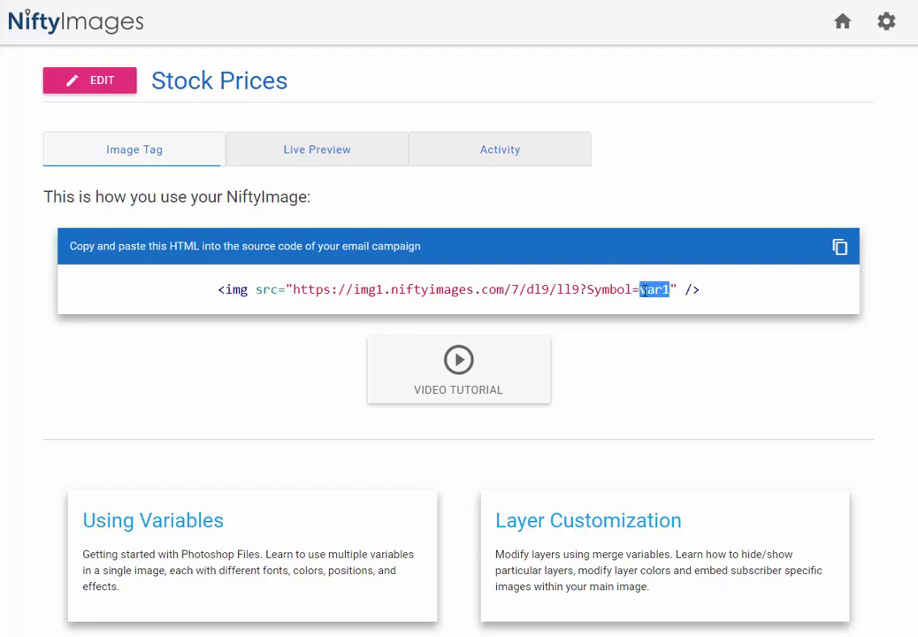
pyautogui.click(632, 402)
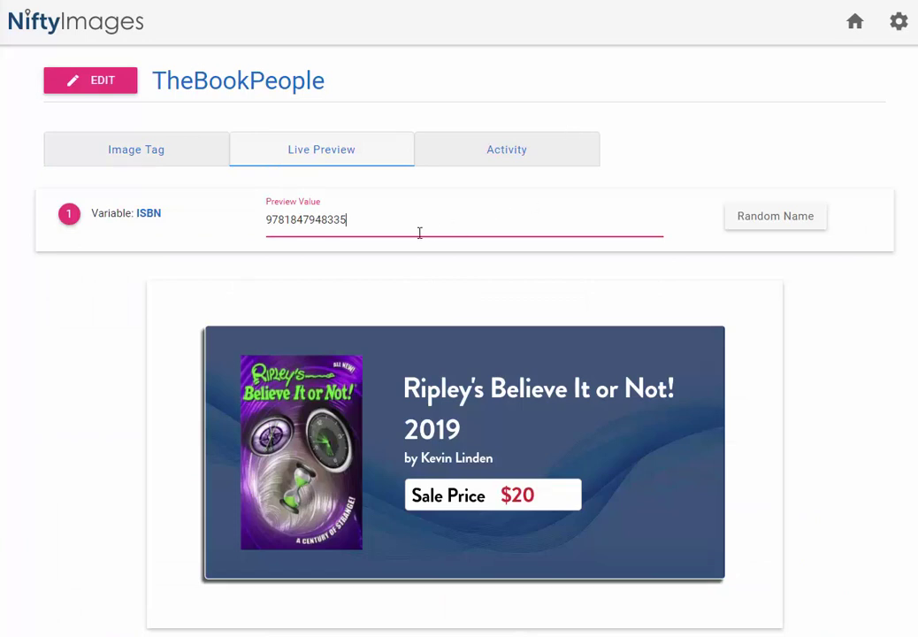
pyautogui.doubleClick(332, 227)
pyautogui.hotkey('ctrl', 'v')
pyautogui.press('Tab')
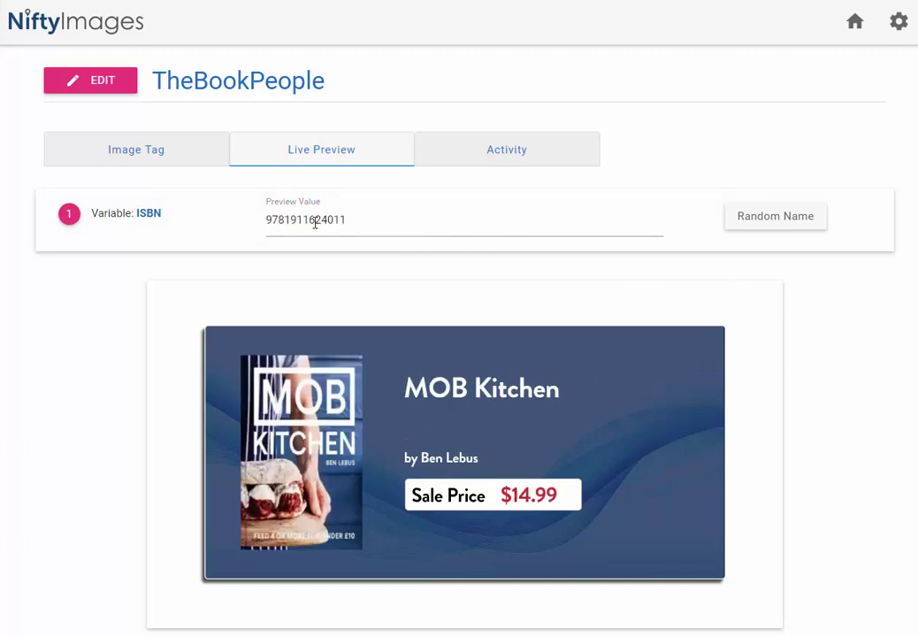
pyautogui.doubleClick(286, 219)
pyautogui.hotkey('ctrl', 'v')
pyautogui.press('Tab')
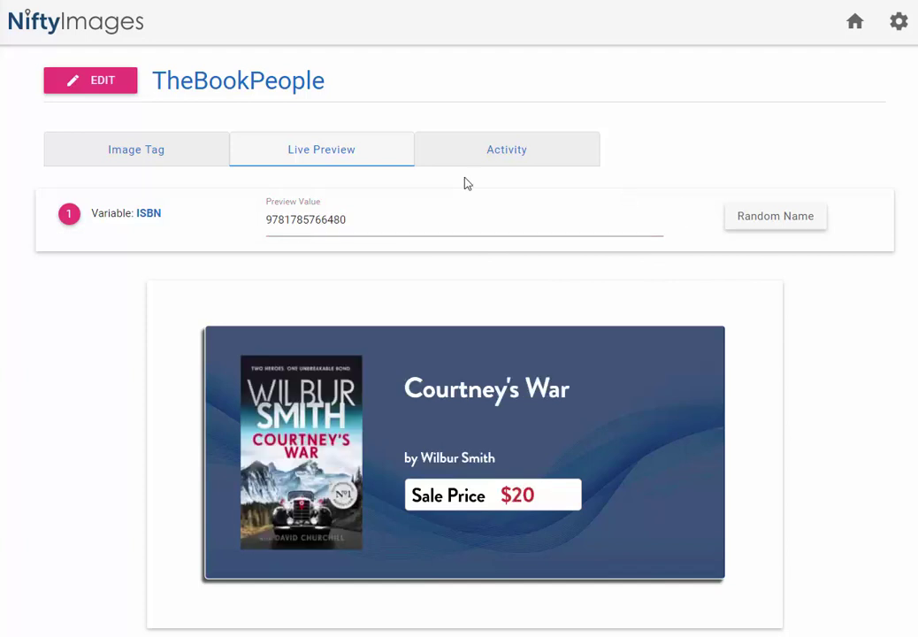
pyautogui.doubleClick(332, 217)
pyautogui.hotkey('ctrl', 'v')
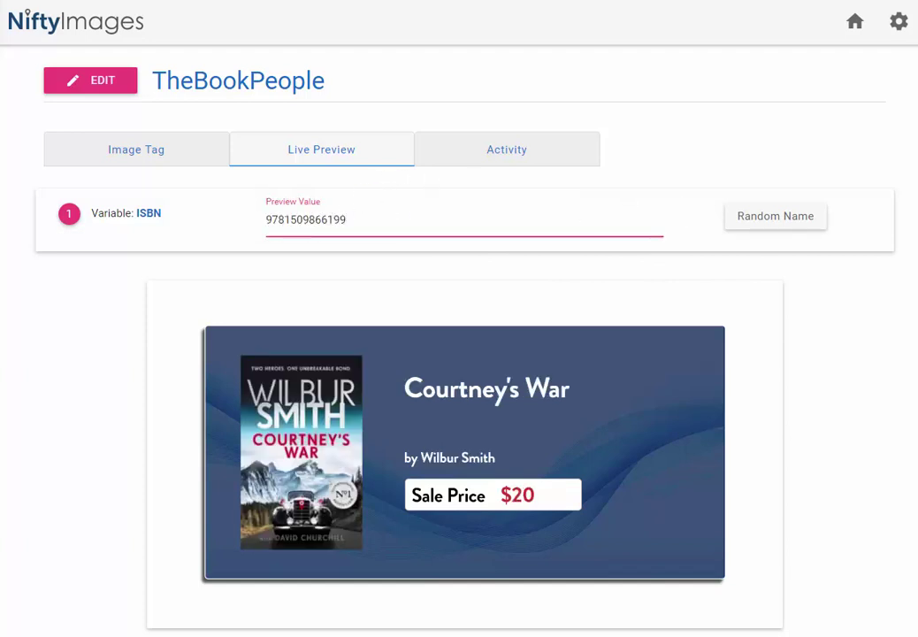
pyautogui.press('Tab')
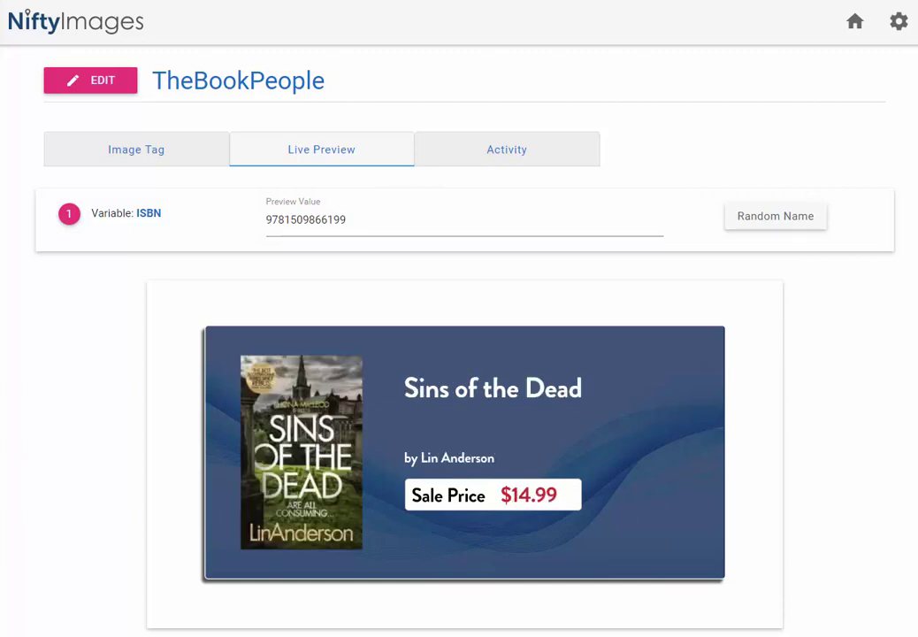